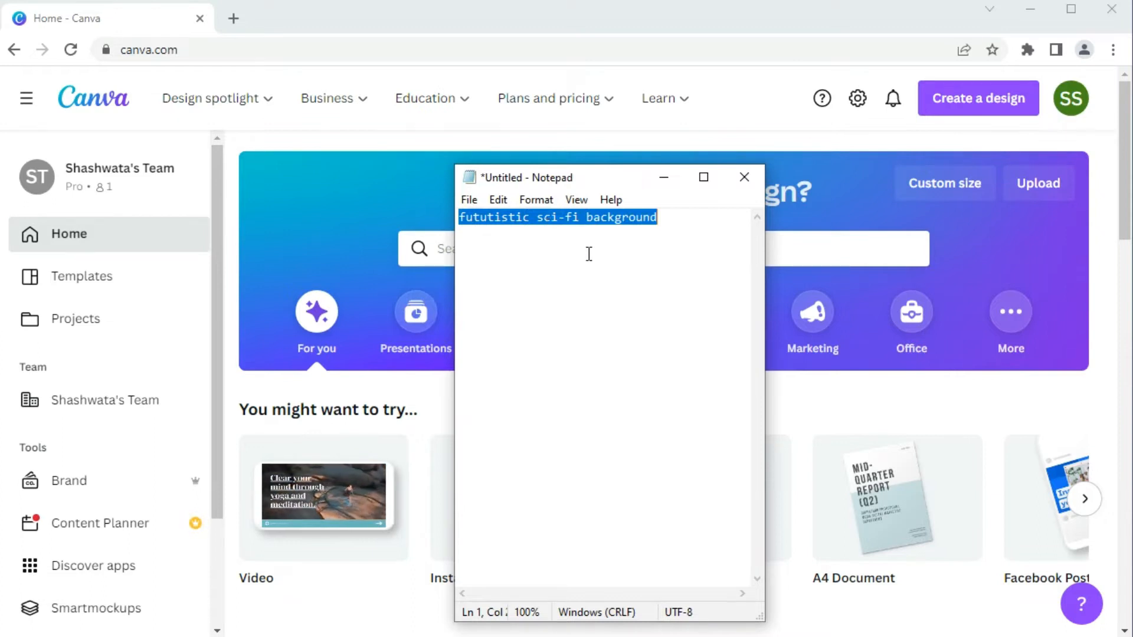
- Minimise the Notepad note and create a blank square Instagram Post design
{"action": "left_click", "coordinate": [666, 175]}
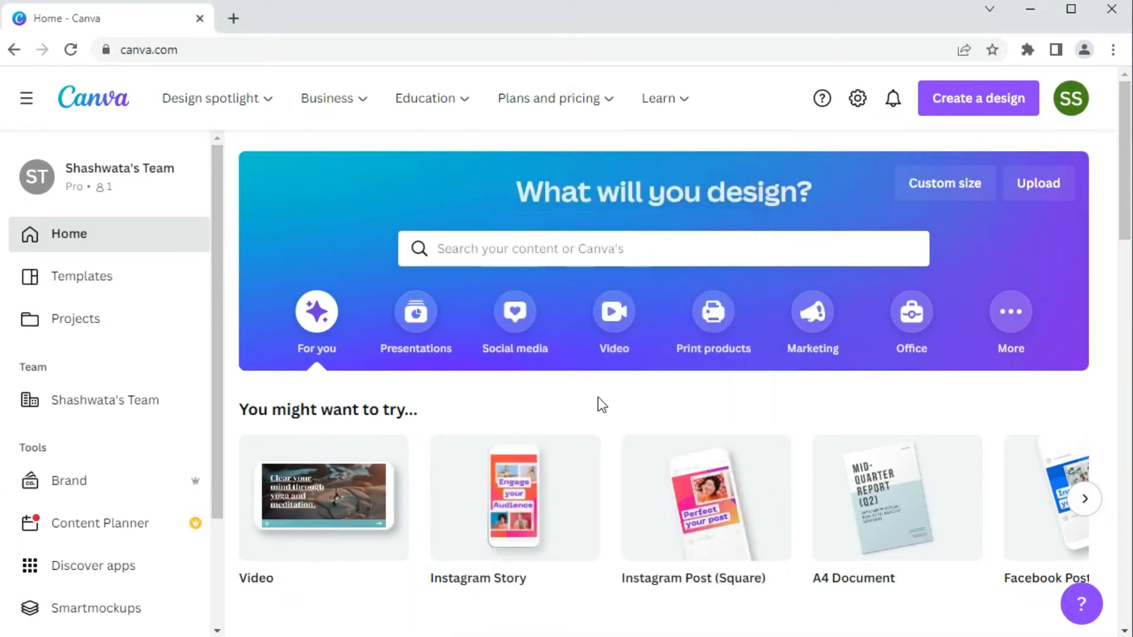
{"action": "mouse_move", "coordinate": [693, 523]}
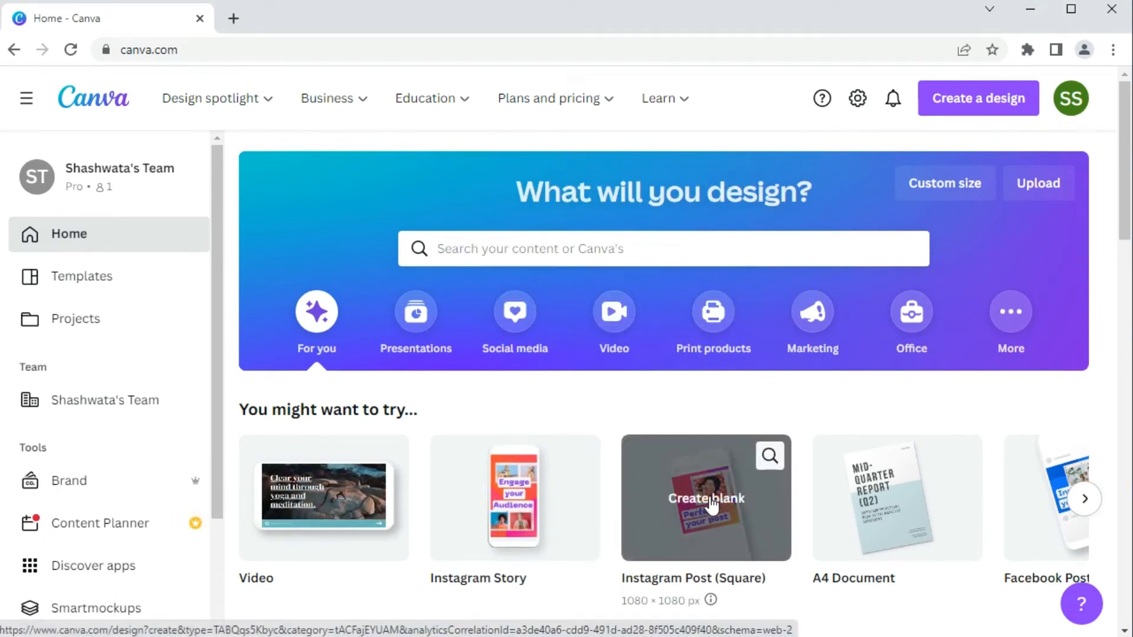
{"action": "left_click", "coordinate": [711, 500]}
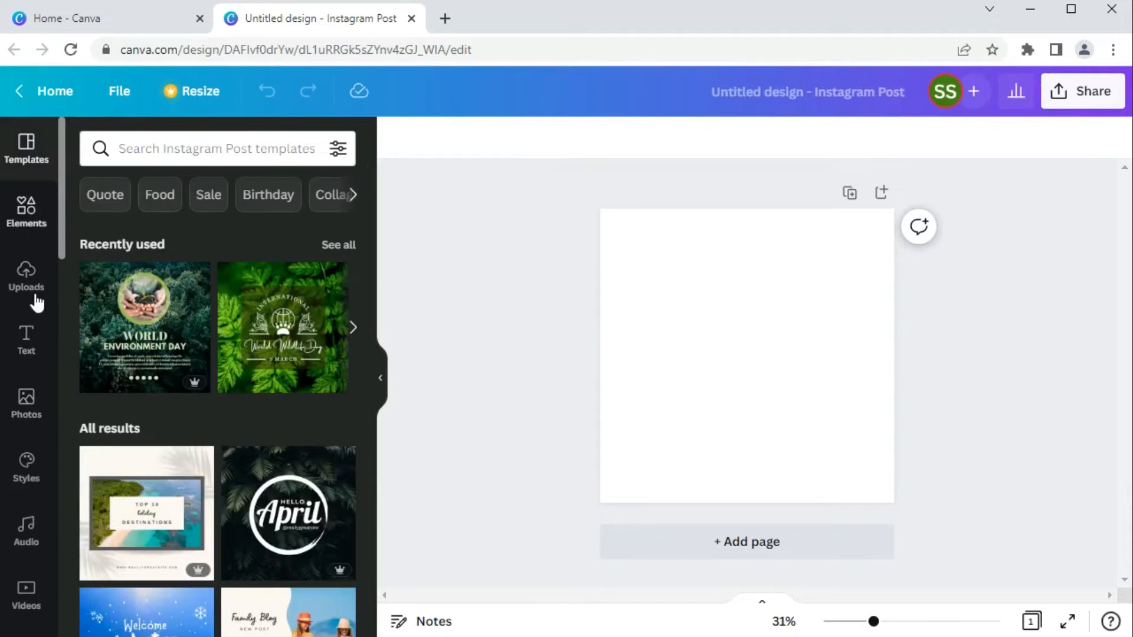
- Search the photo library for "fututistic sci-fi background" and look through the matching images
{"action": "left_click", "coordinate": [27, 404]}
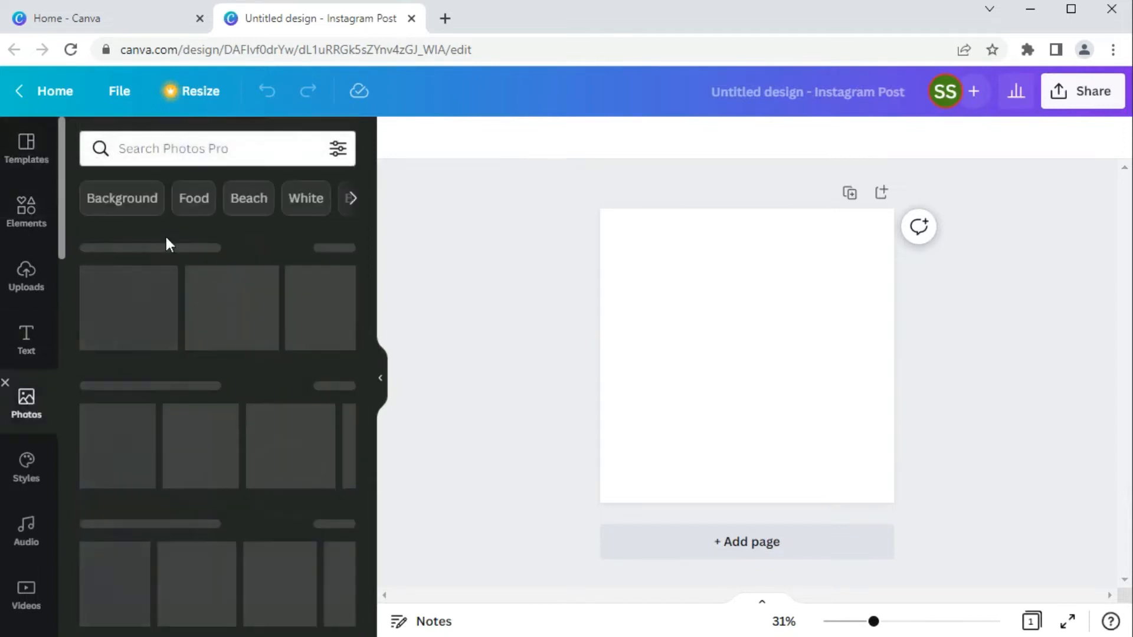
{"action": "left_click", "coordinate": [179, 149]}
{"action": "type", "text": "fututistic sci-fi background"}
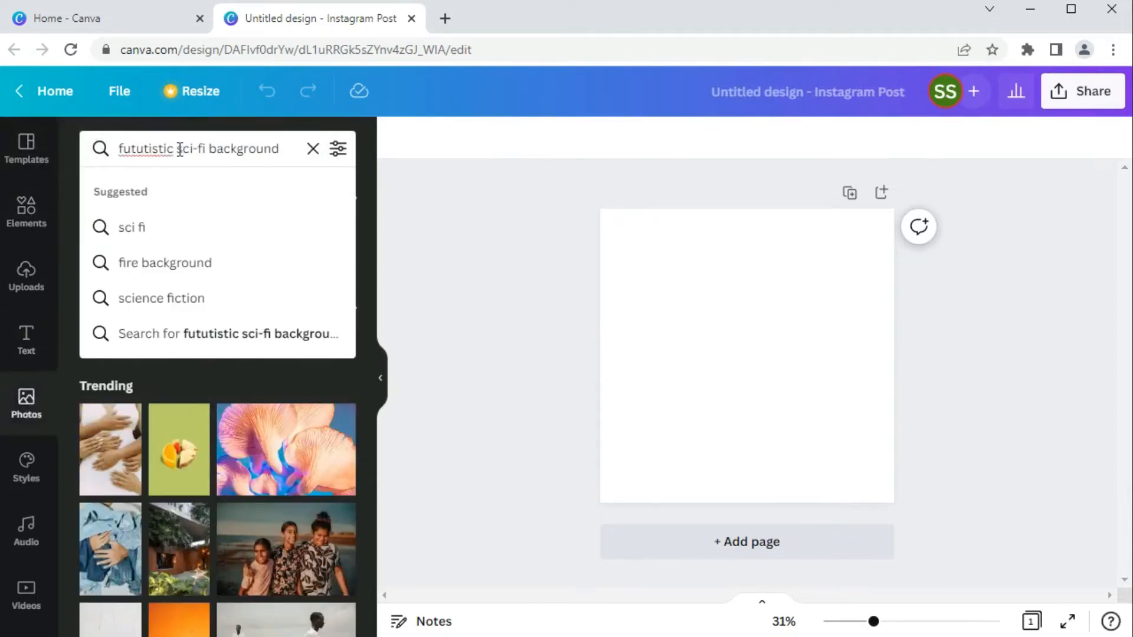
{"action": "key", "text": "Return"}
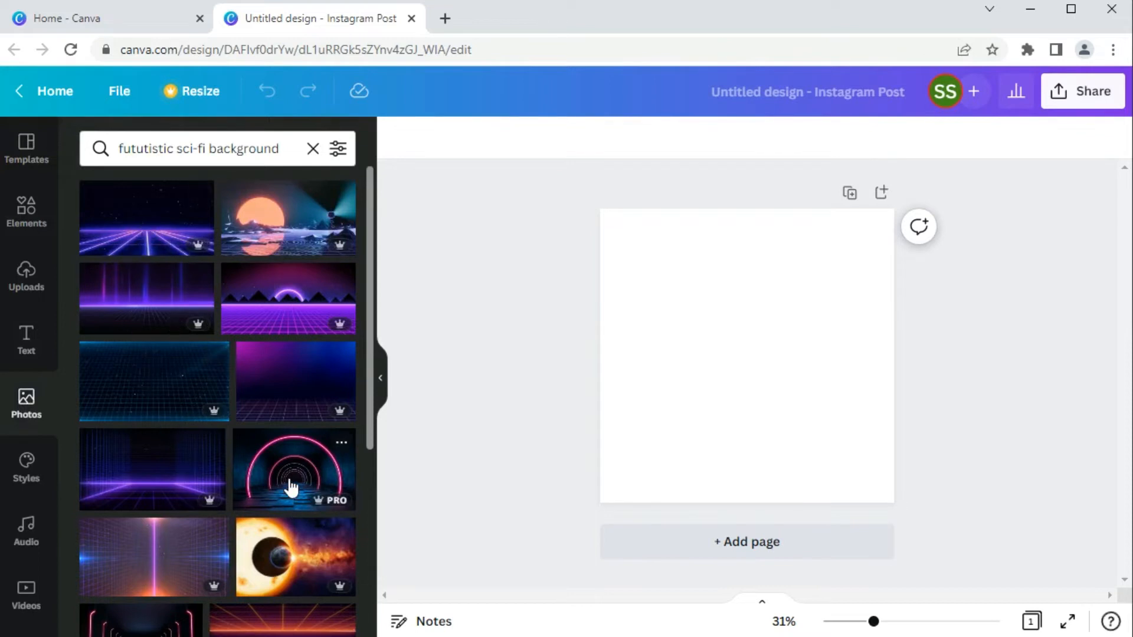
{"action": "scroll", "coordinate": [291, 490], "scroll_direction": "down", "scroll_amount": 3}
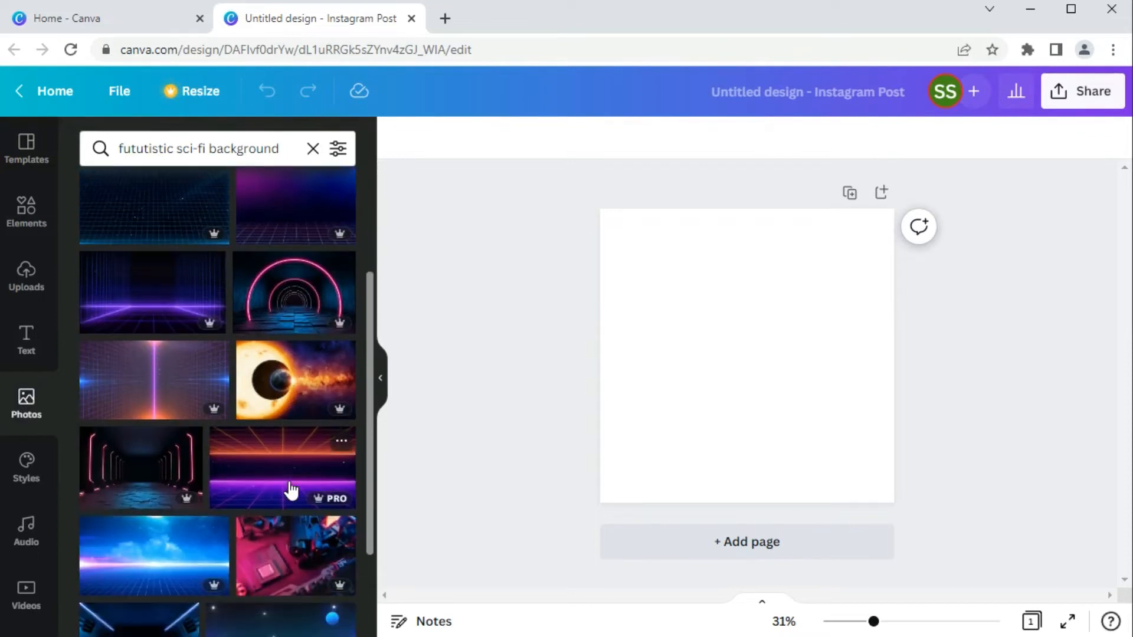
{"action": "scroll", "coordinate": [291, 489], "scroll_direction": "up", "scroll_amount": 3}
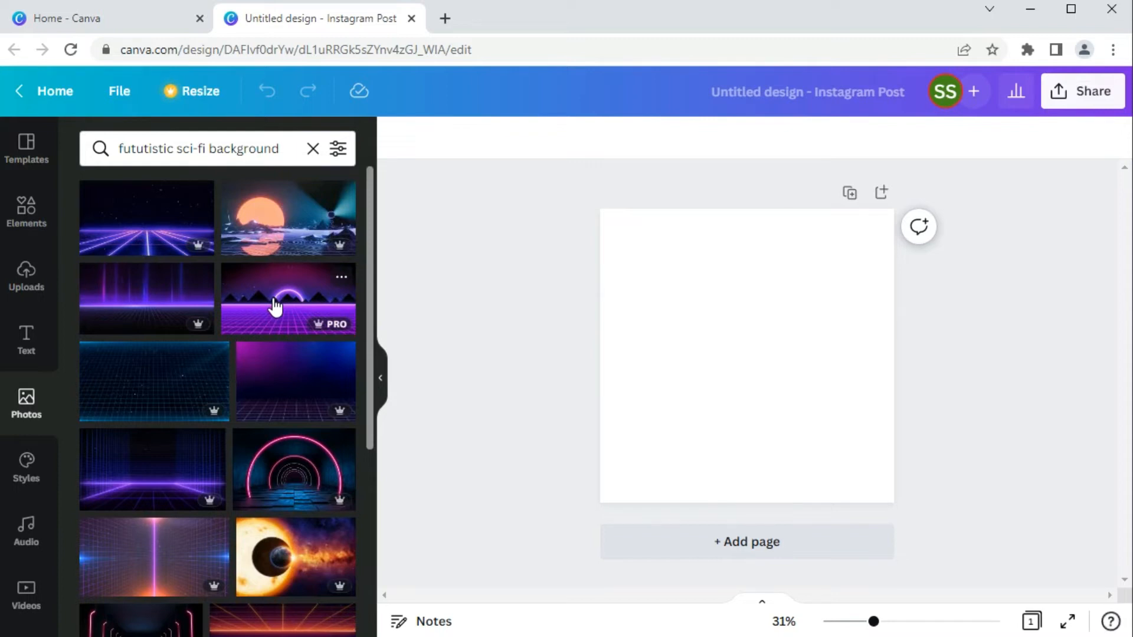
- Search Elements for "fututistic sci-fi background" and view the details of the first city graphic
{"action": "left_click", "coordinate": [28, 210]}
{"action": "left_click", "coordinate": [160, 152]}
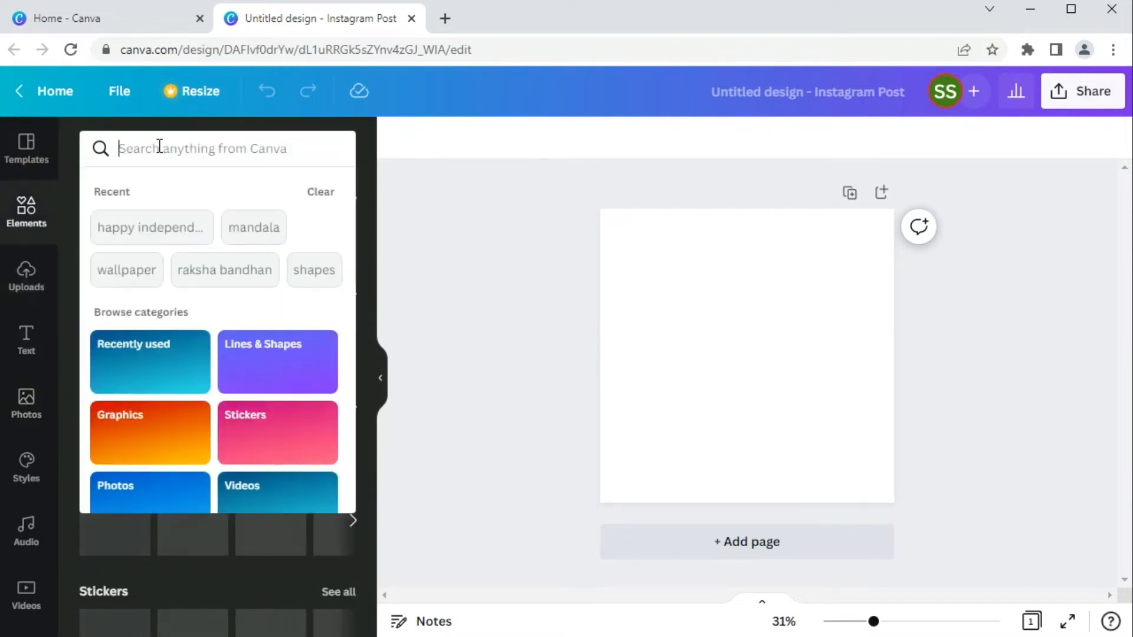
{"action": "type", "text": "fututistic sci-fi background"}
{"action": "key", "text": "Return"}
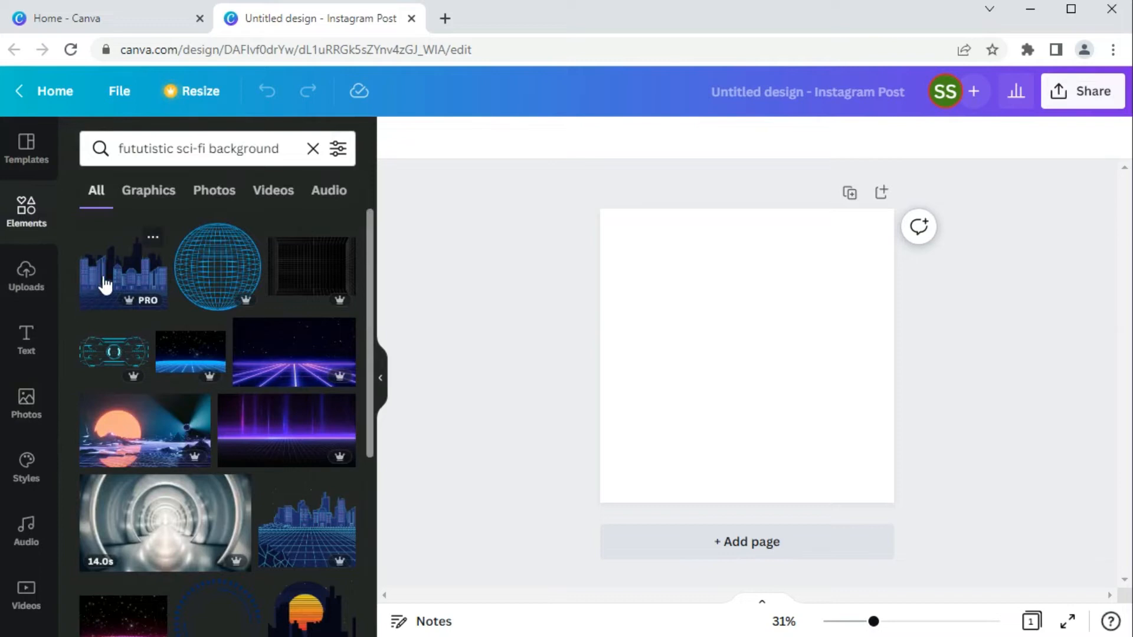
{"action": "left_click", "coordinate": [152, 241]}
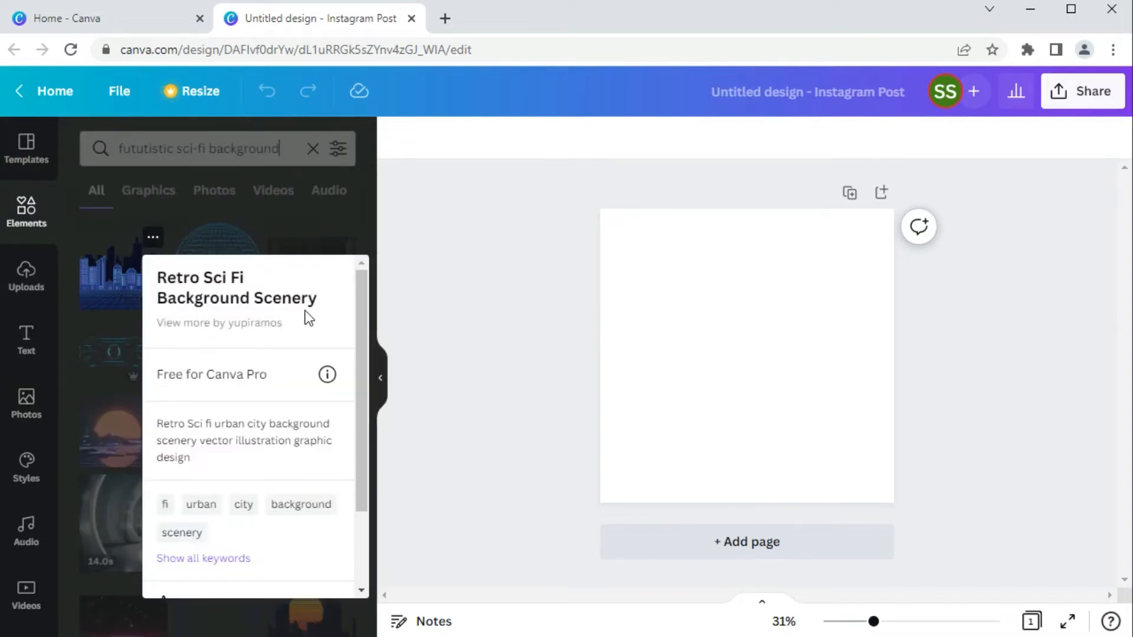
{"action": "left_click", "coordinate": [86, 313]}
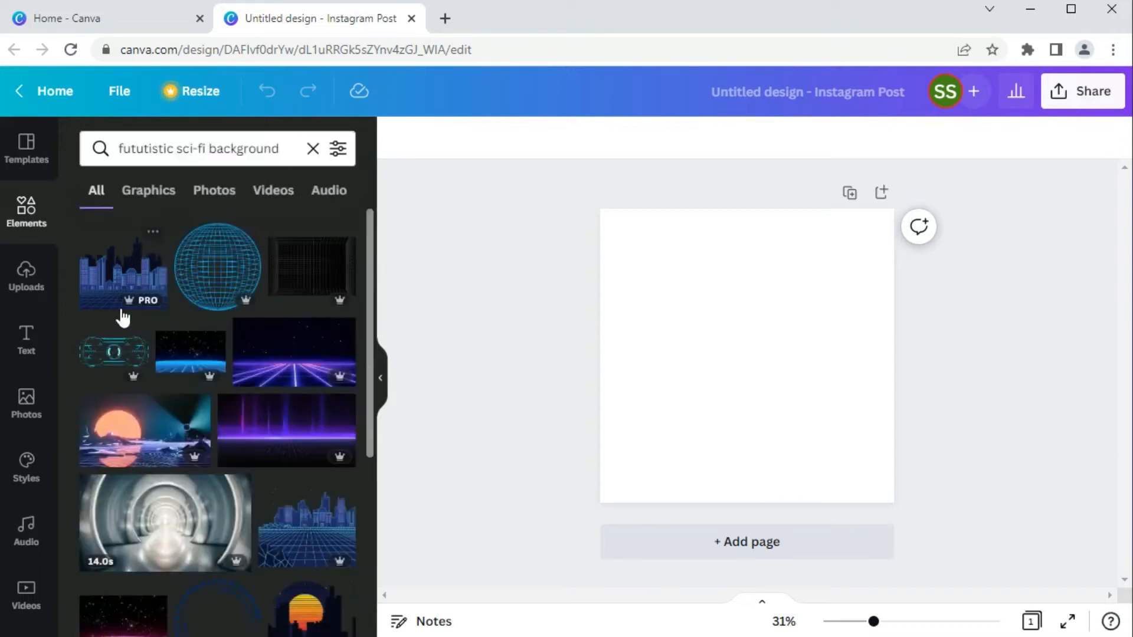
- Browse the sci-fi background results by graphics, photos and videos, and return to the photos
{"action": "left_click", "coordinate": [150, 193]}
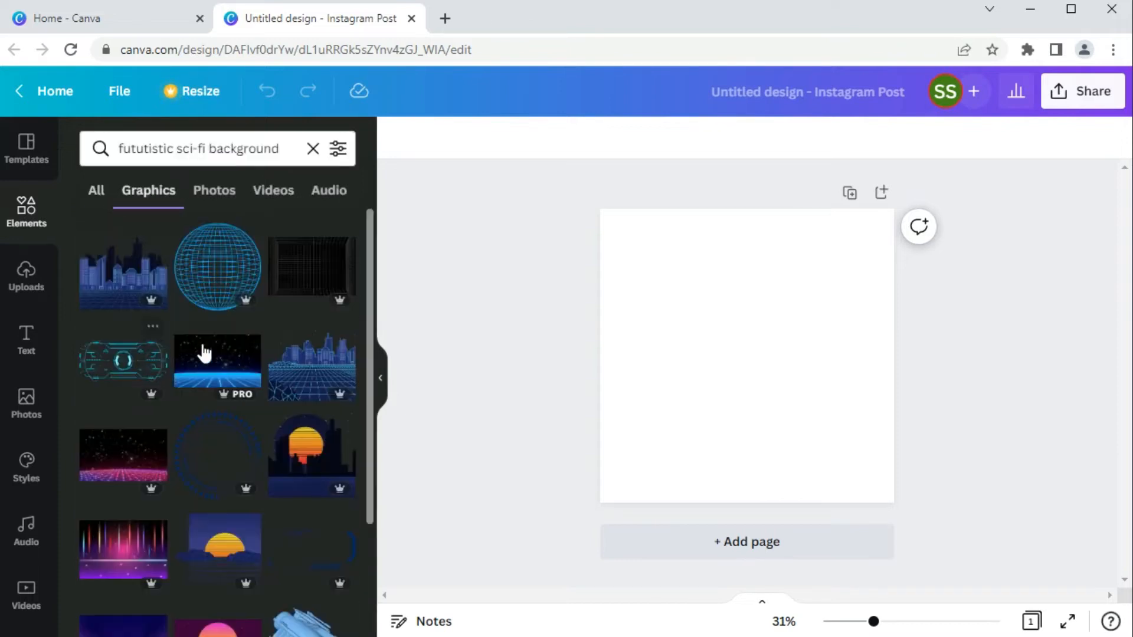
{"action": "left_click", "coordinate": [214, 190]}
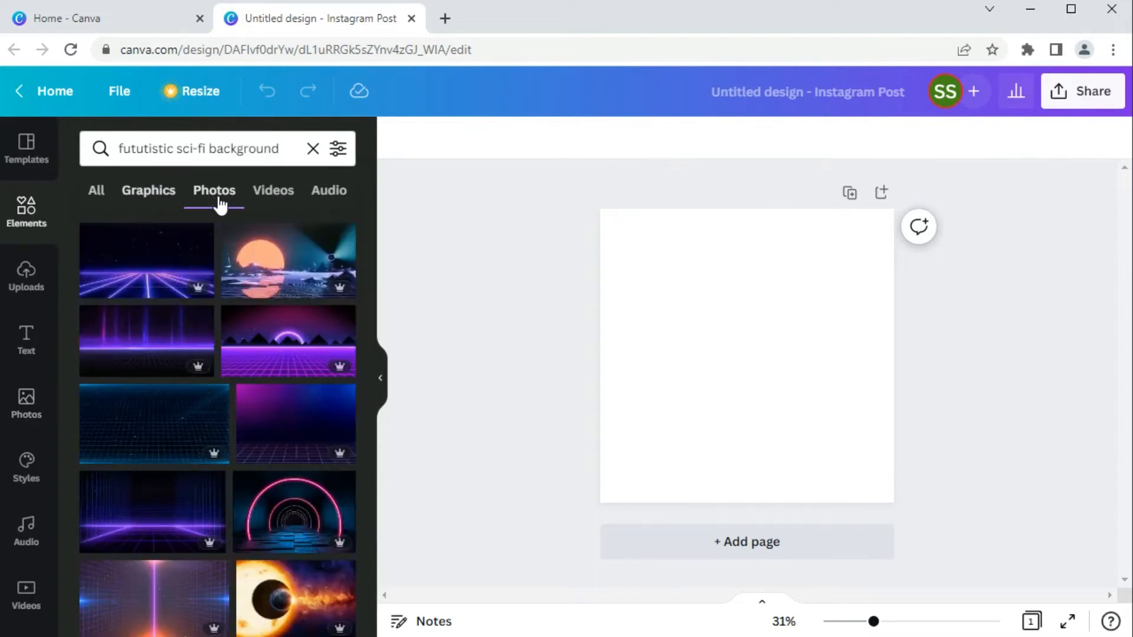
{"action": "left_click", "coordinate": [279, 199]}
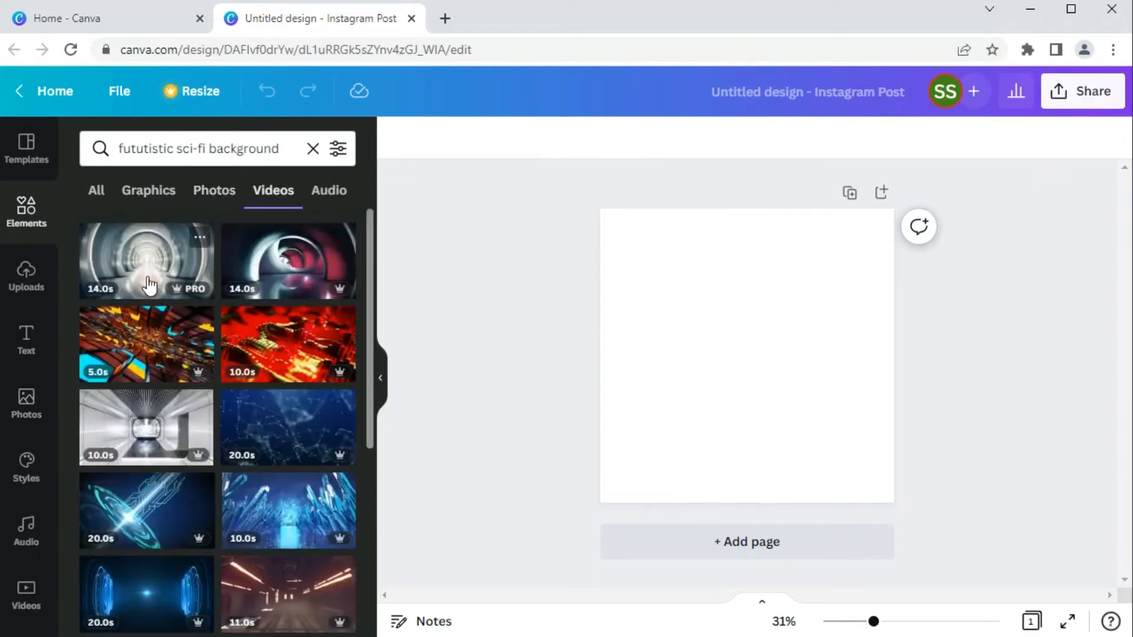
{"action": "scroll", "coordinate": [165, 481], "scroll_direction": "down", "scroll_amount": 5}
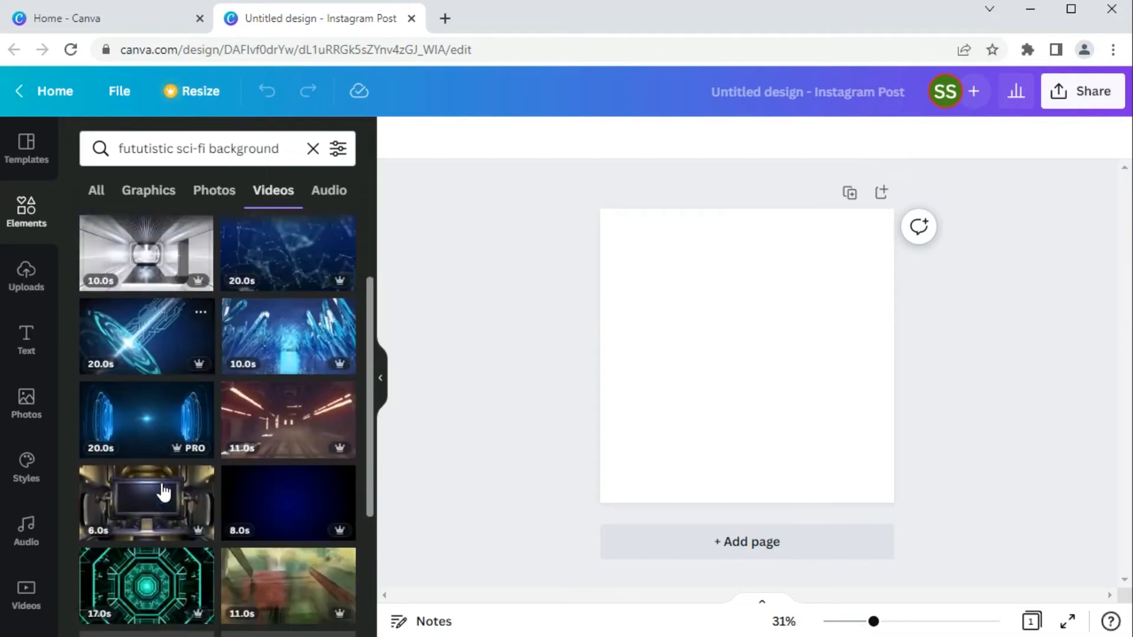
{"action": "scroll", "coordinate": [164, 492], "scroll_direction": "down", "scroll_amount": 4}
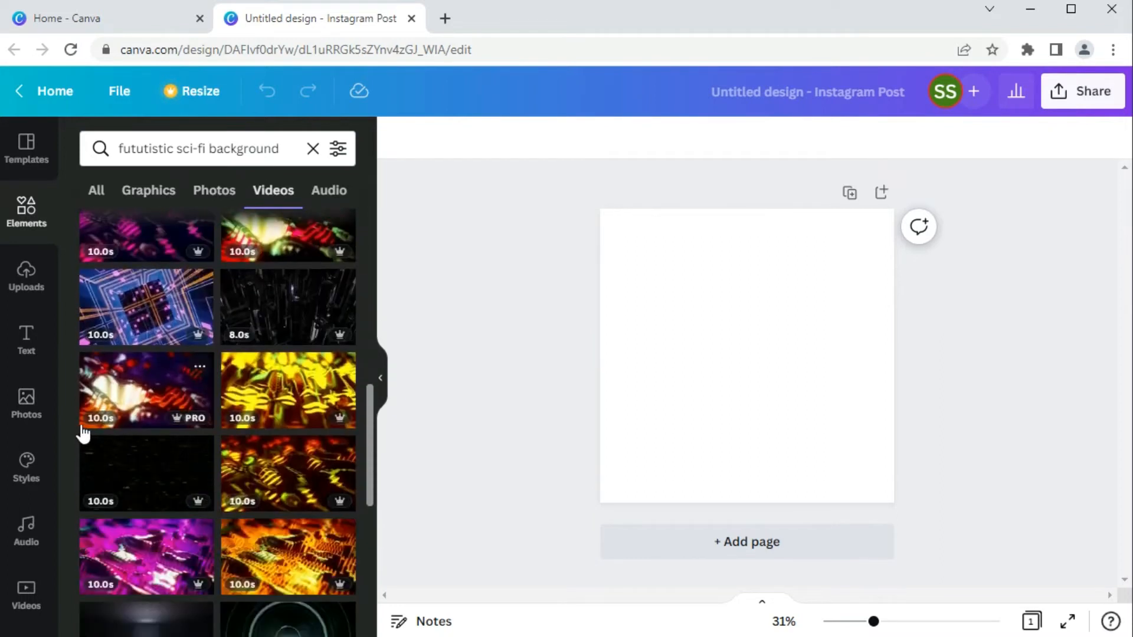
{"action": "left_click", "coordinate": [198, 198]}
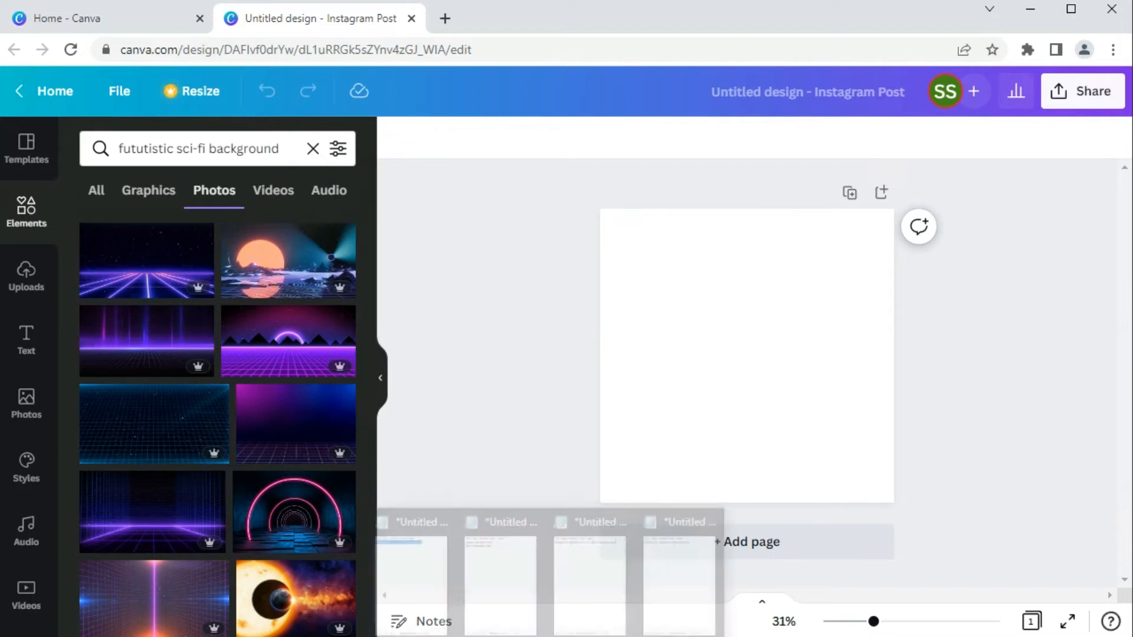
- Copy the set code from the smoke background note in Notepad and search Elements for "set:nAEwkgKqobk"
{"action": "left_click", "coordinate": [506, 584]}
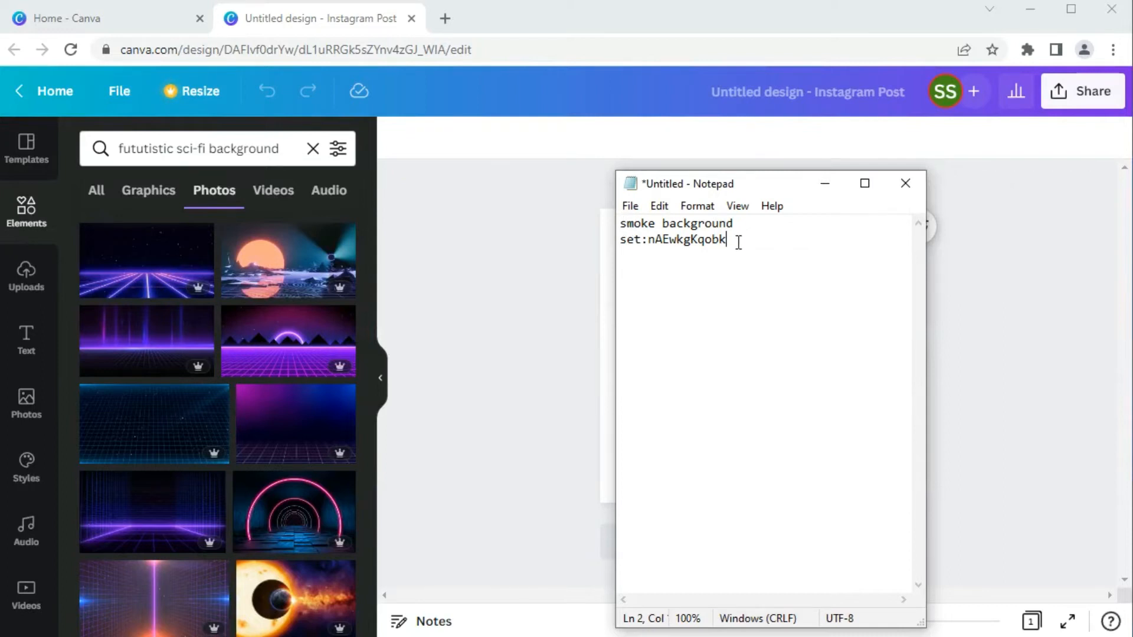
{"action": "left_click_drag", "start_coordinate": [738, 243], "coordinate": [621, 243]}
{"action": "key", "text": "ctrl+c"}
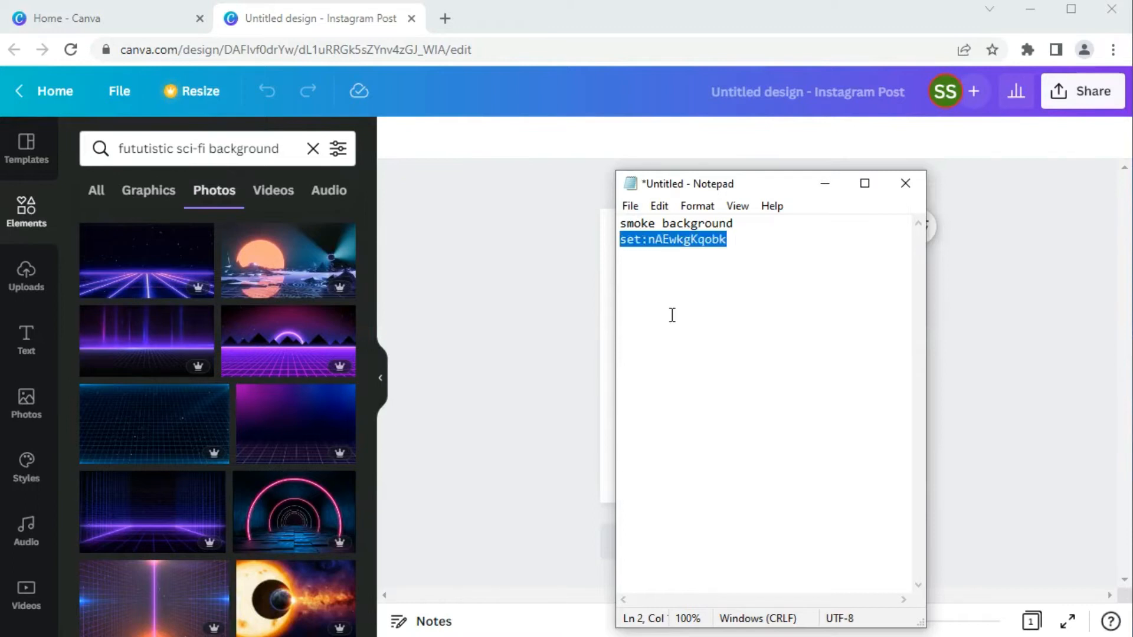
{"action": "left_click", "coordinate": [313, 149]}
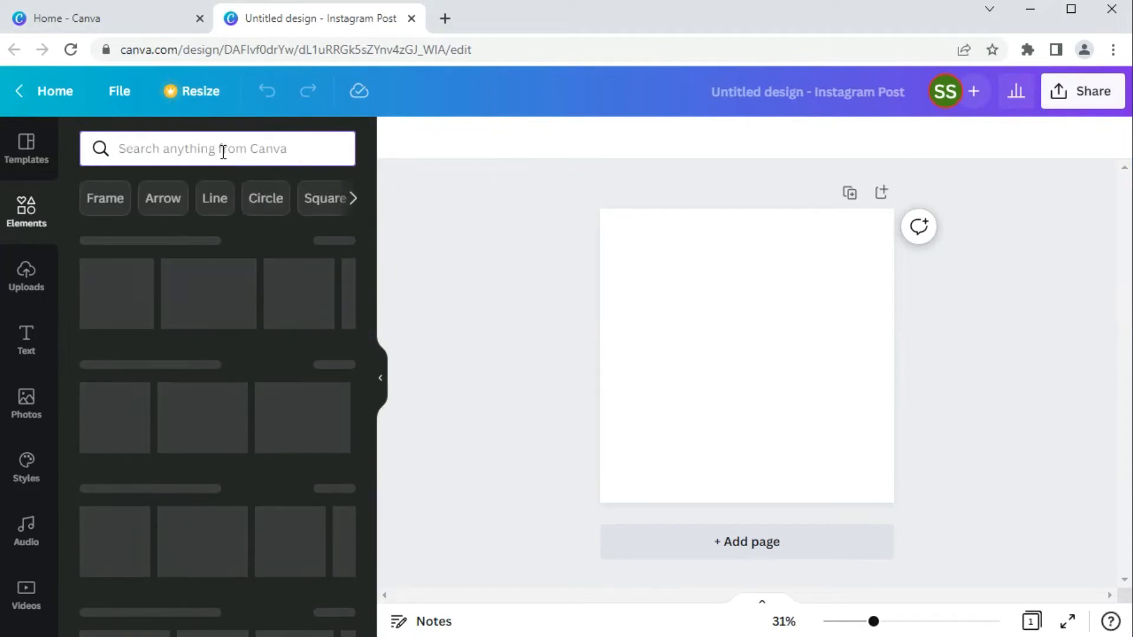
{"action": "key", "text": "ctrl+v"}
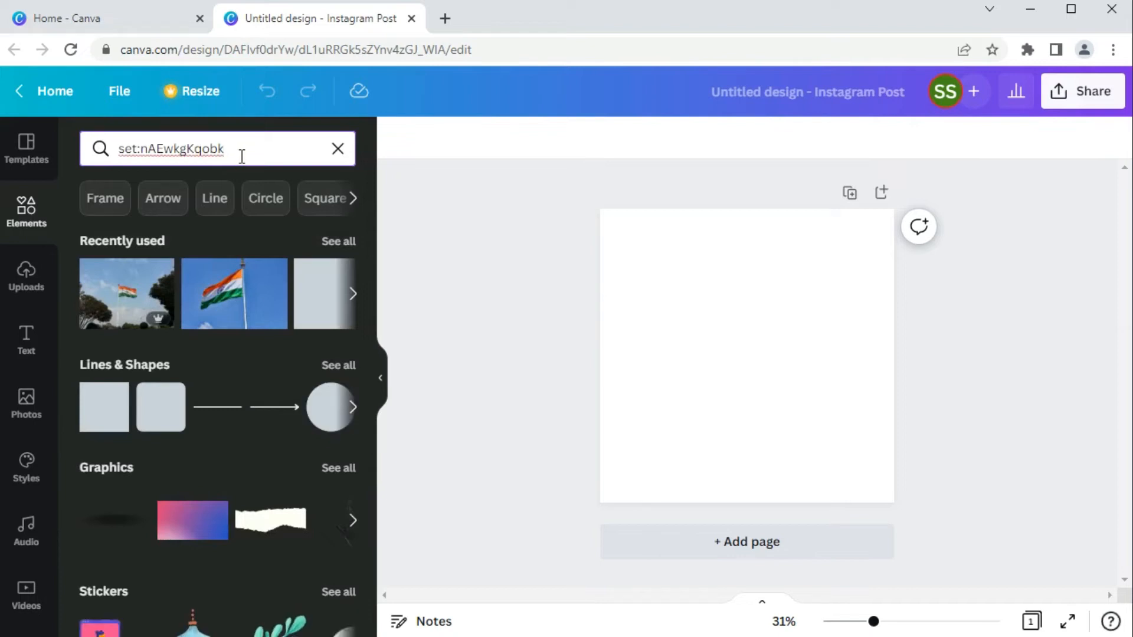
{"action": "key", "text": "Return"}
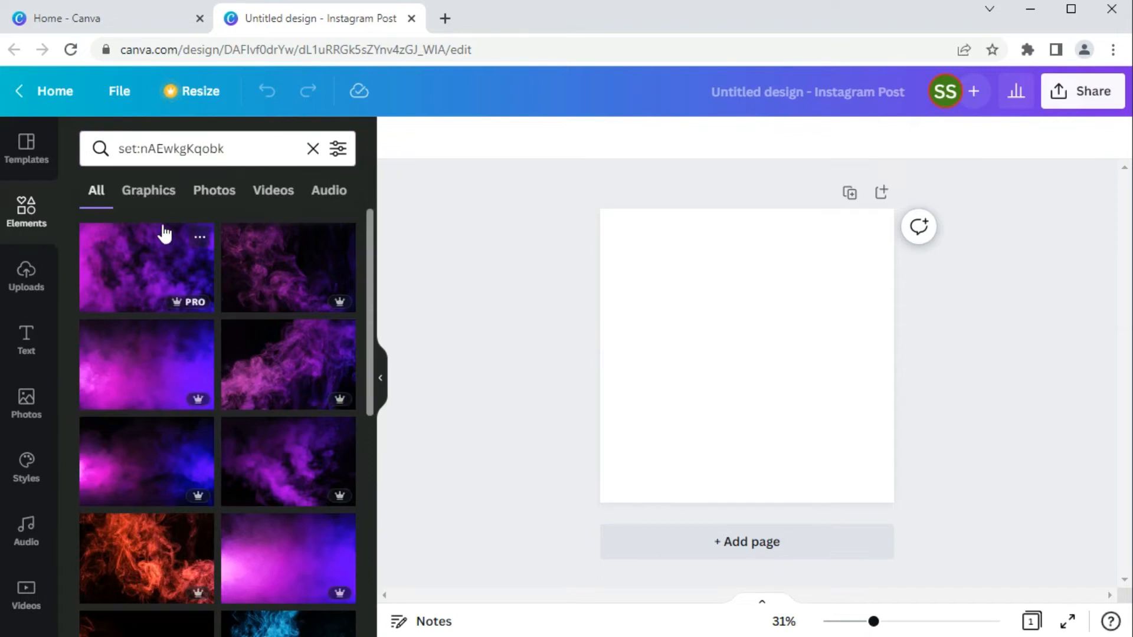
- Look through the smoke background set and add a green smoke image on black to the page
{"action": "scroll", "coordinate": [75, 416], "scroll_direction": "down", "scroll_amount": 5}
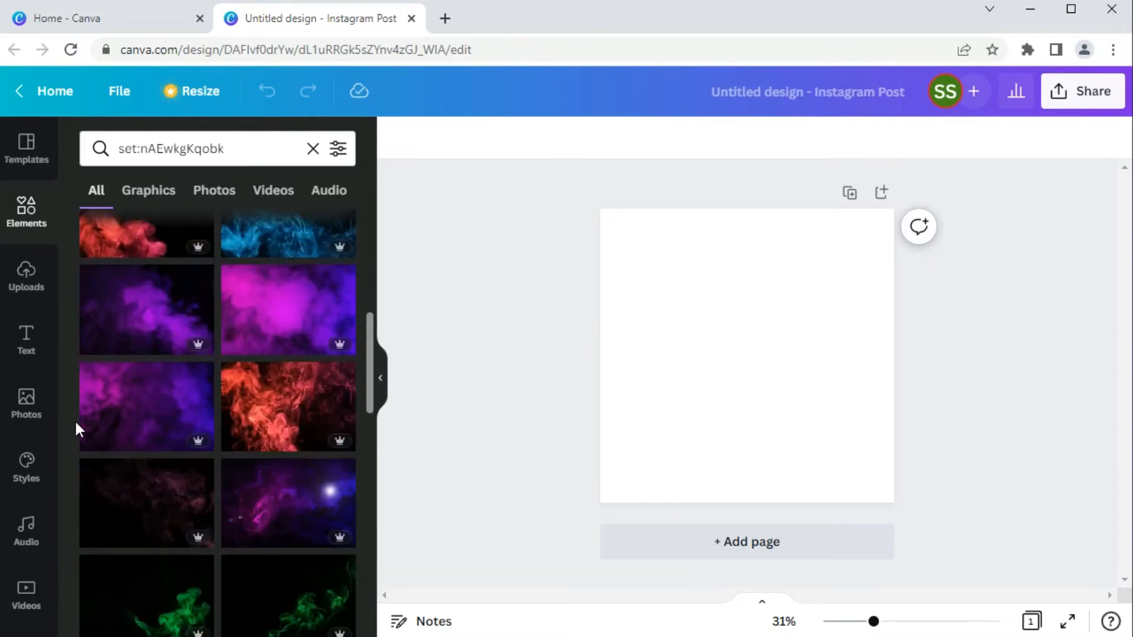
{"action": "scroll", "coordinate": [75, 422], "scroll_direction": "down", "scroll_amount": 5}
{"action": "scroll", "coordinate": [76, 422], "scroll_direction": "down", "scroll_amount": 5}
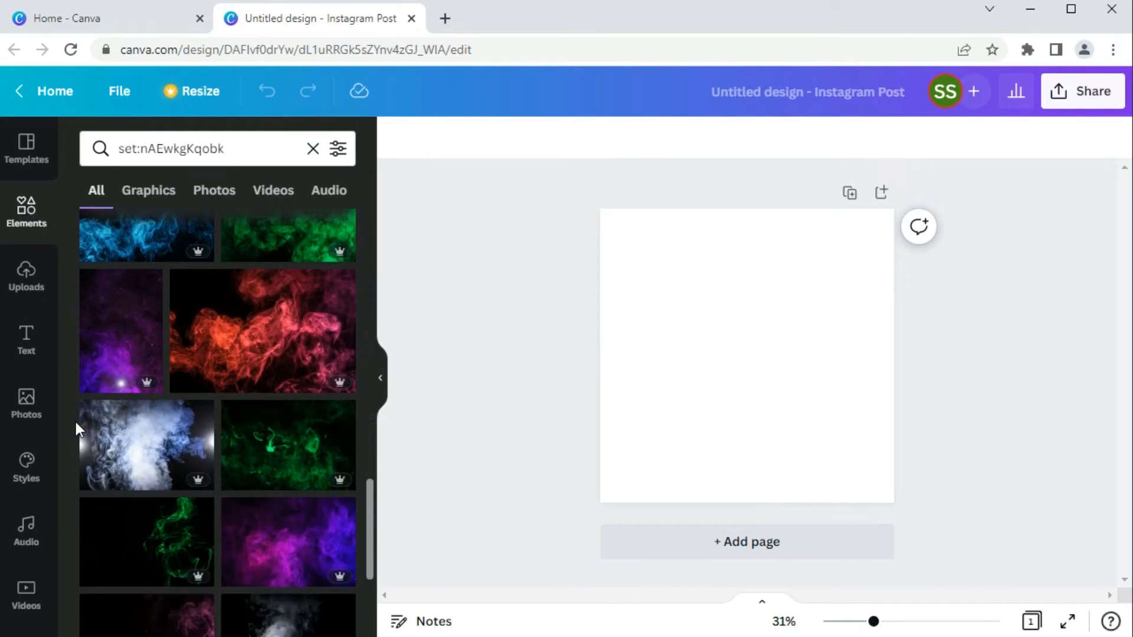
{"action": "scroll", "coordinate": [75, 423], "scroll_direction": "down", "scroll_amount": 3}
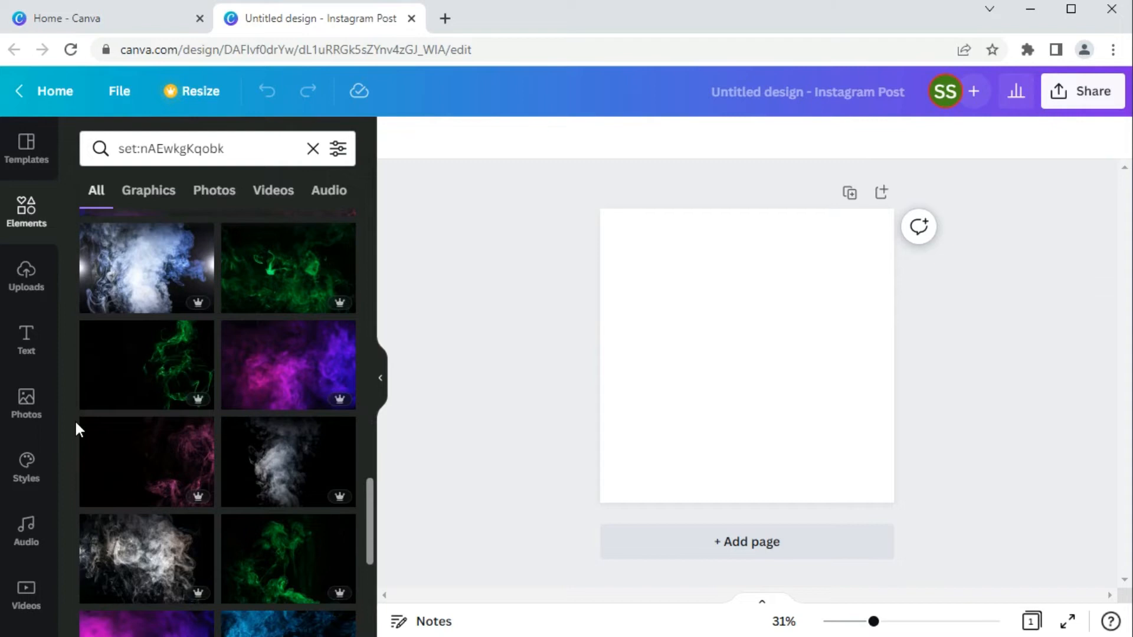
{"action": "scroll", "coordinate": [74, 419], "scroll_direction": "down", "scroll_amount": 6}
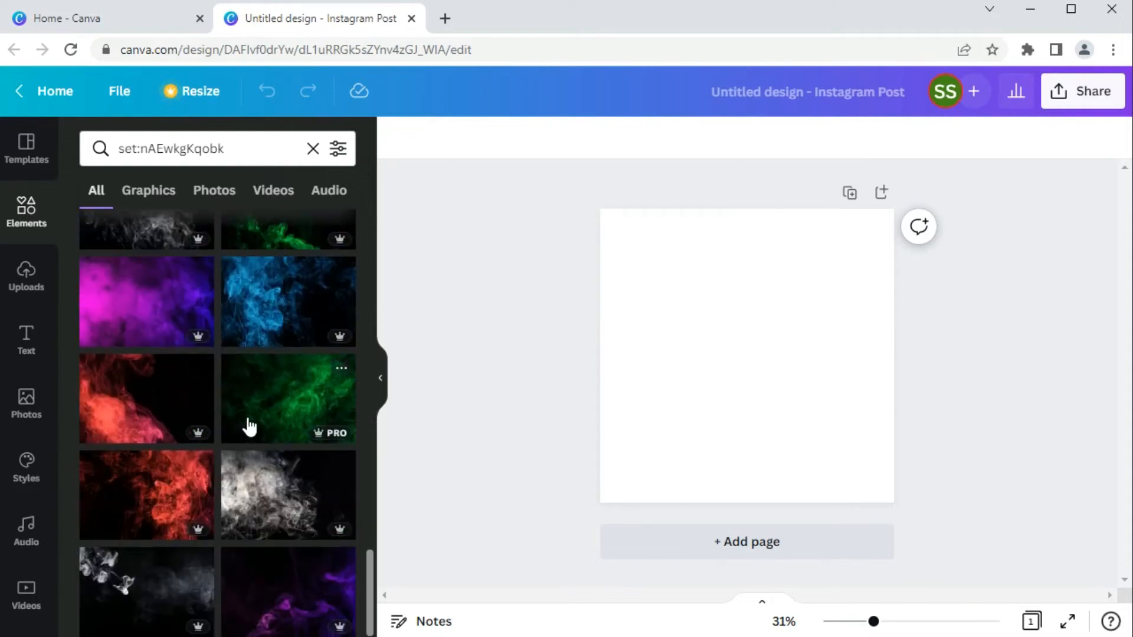
{"action": "left_click", "coordinate": [260, 403]}
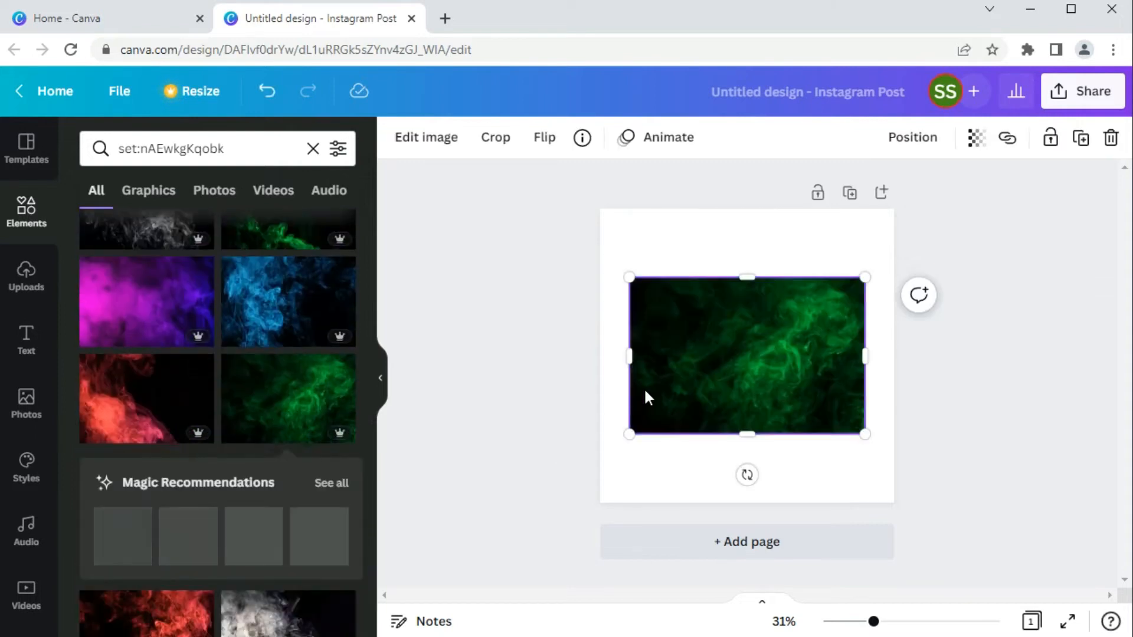
- Choose the Fuchsia duotone effect for the green smoke image
{"action": "left_click", "coordinate": [428, 138]}
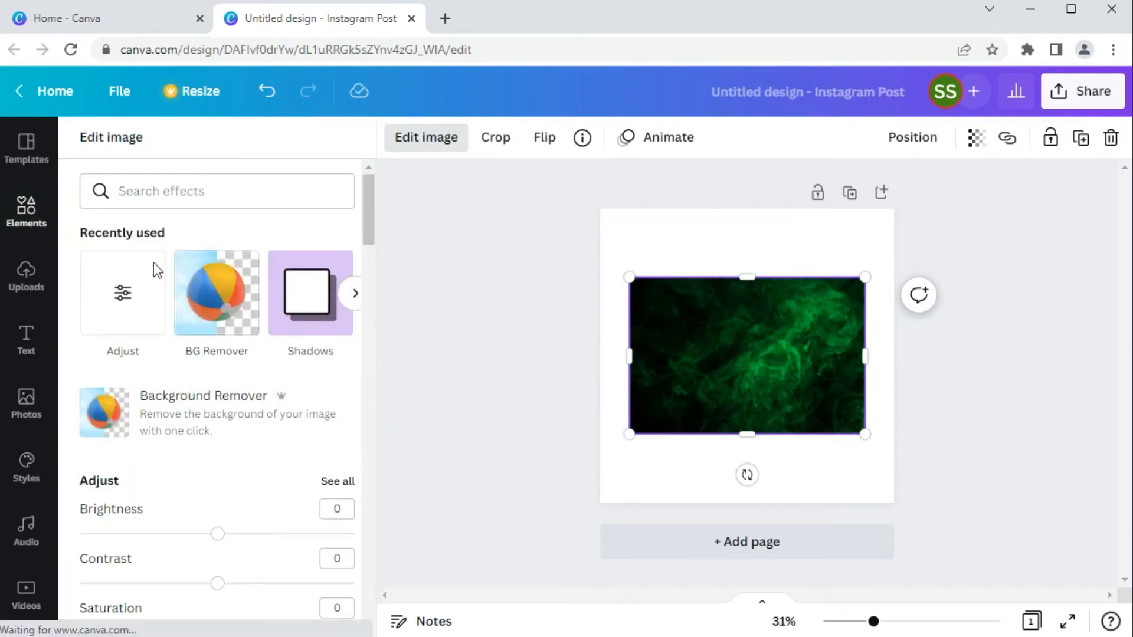
{"action": "scroll", "coordinate": [274, 397], "scroll_direction": "down", "scroll_amount": 10}
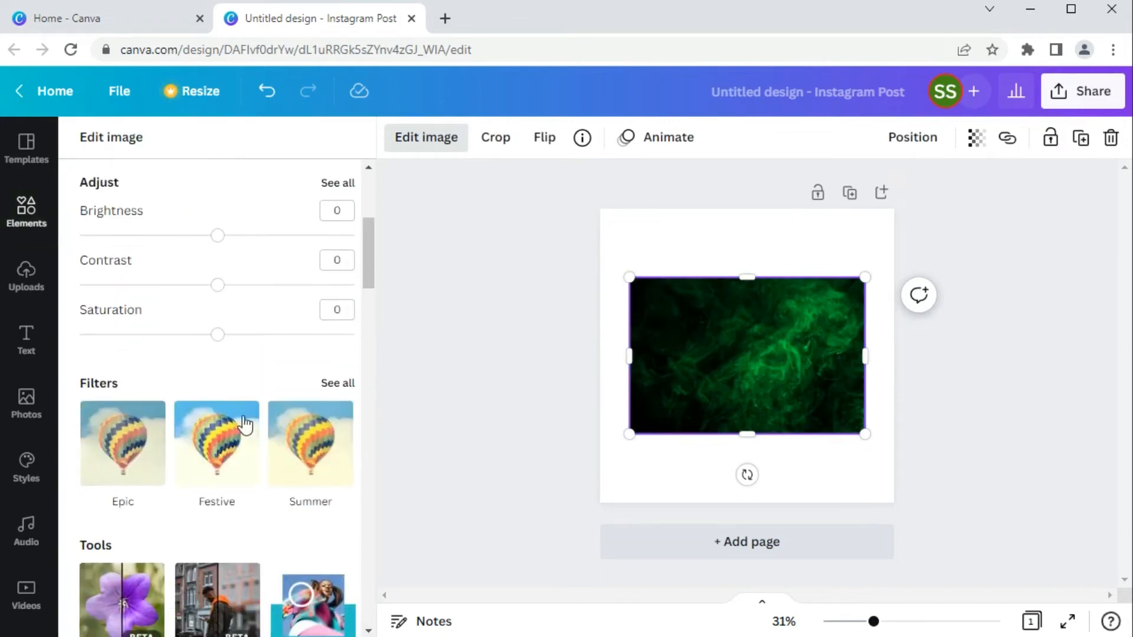
{"action": "scroll", "coordinate": [242, 417], "scroll_direction": "down", "scroll_amount": 9}
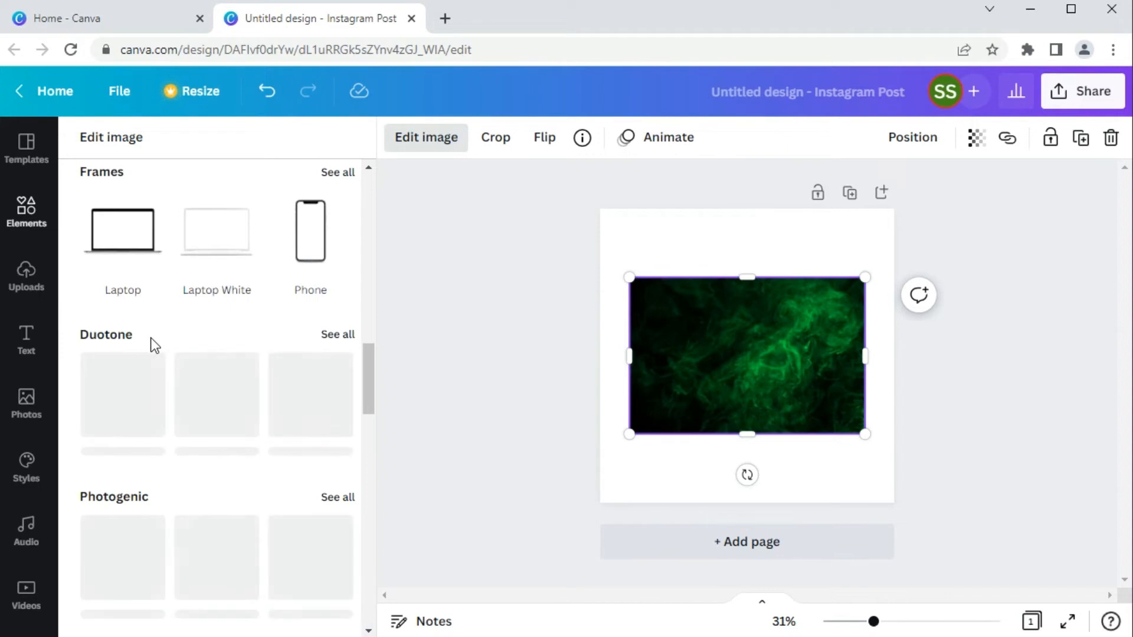
{"action": "left_click", "coordinate": [333, 341]}
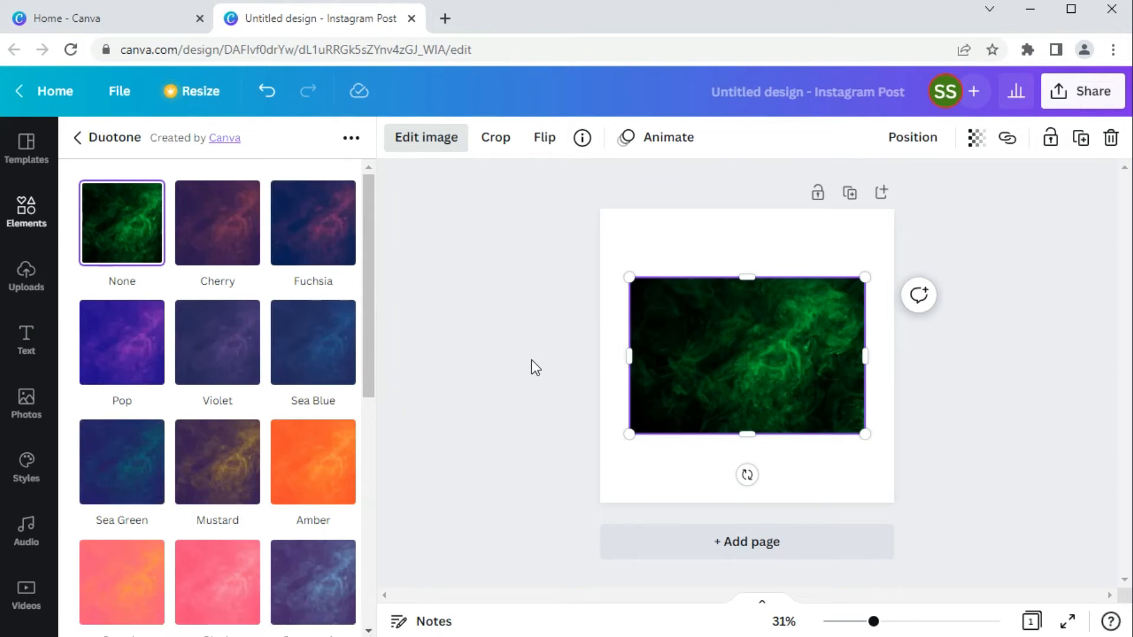
{"action": "left_click", "coordinate": [328, 235]}
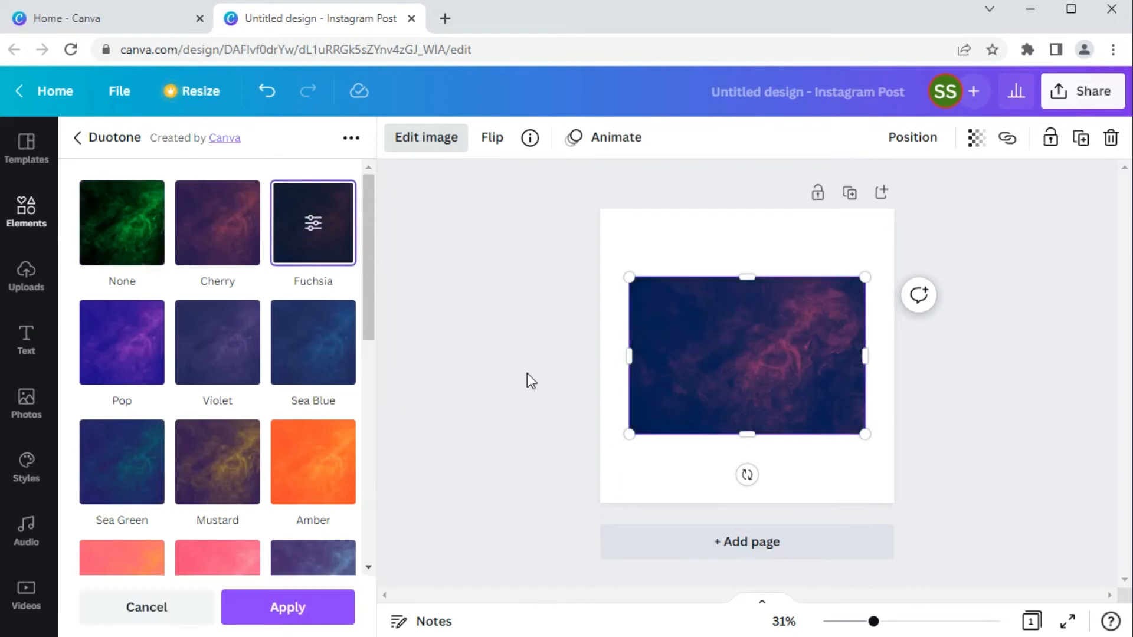
- Customise the smoke image's duotone with orange highlights, violet shadows and an intensity of 0.55, and apply it
{"action": "left_click", "coordinate": [313, 226]}
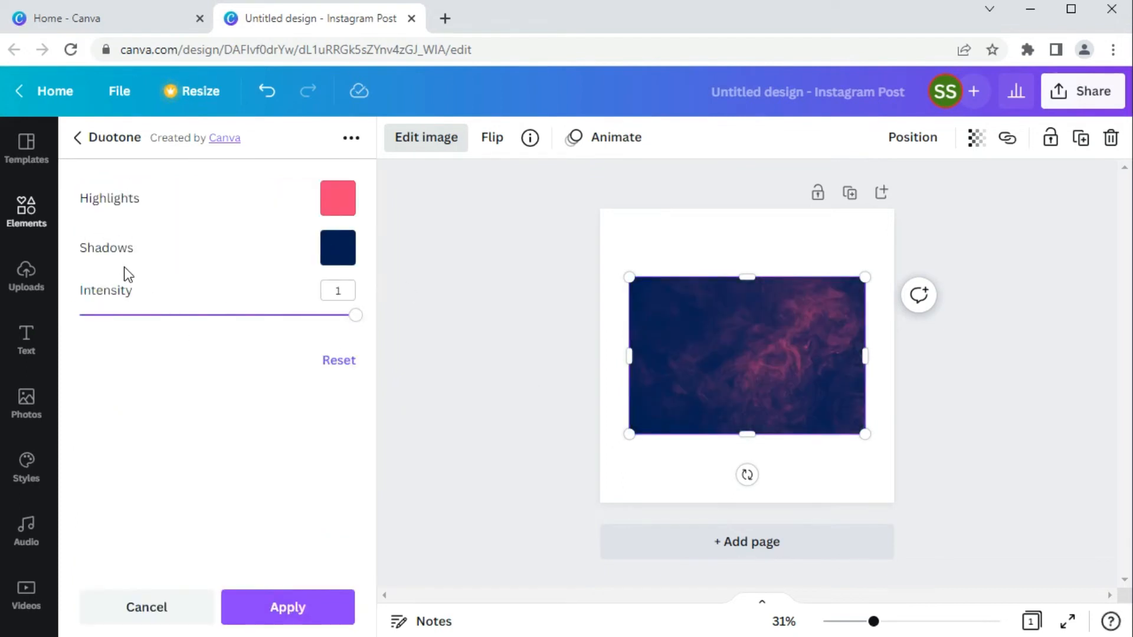
{"action": "left_click", "coordinate": [344, 201]}
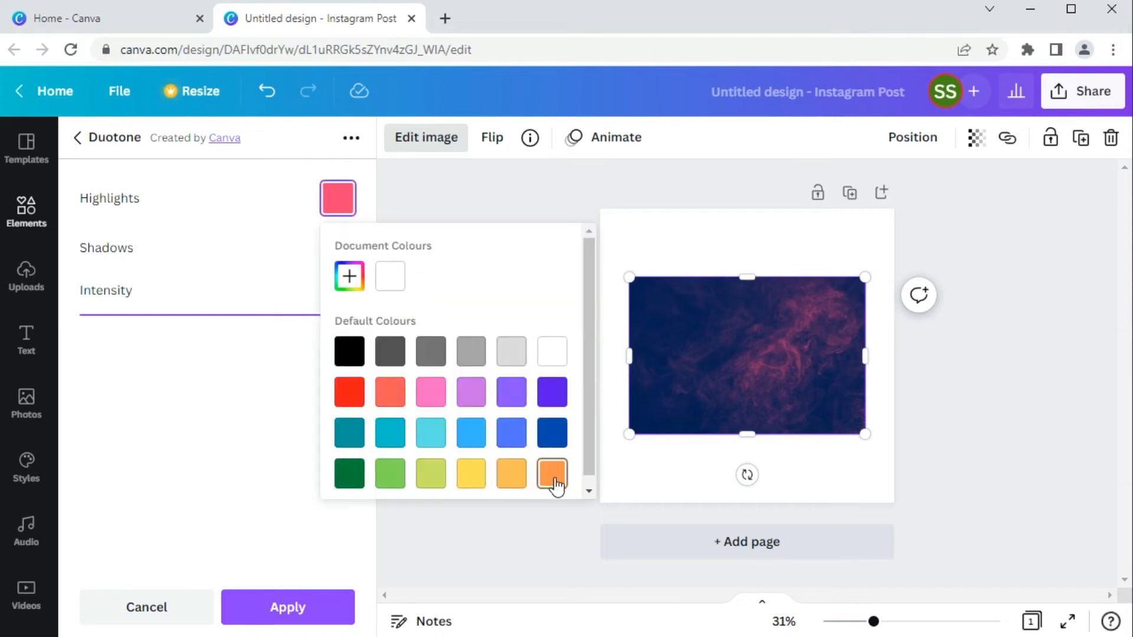
{"action": "left_click", "coordinate": [312, 425]}
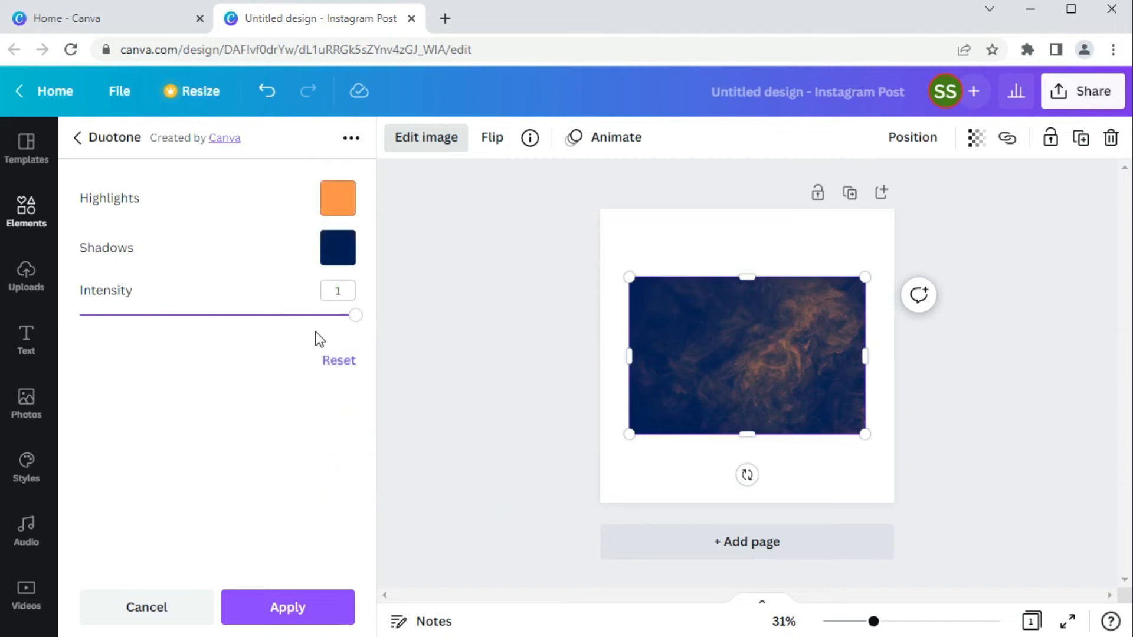
{"action": "left_click", "coordinate": [335, 248]}
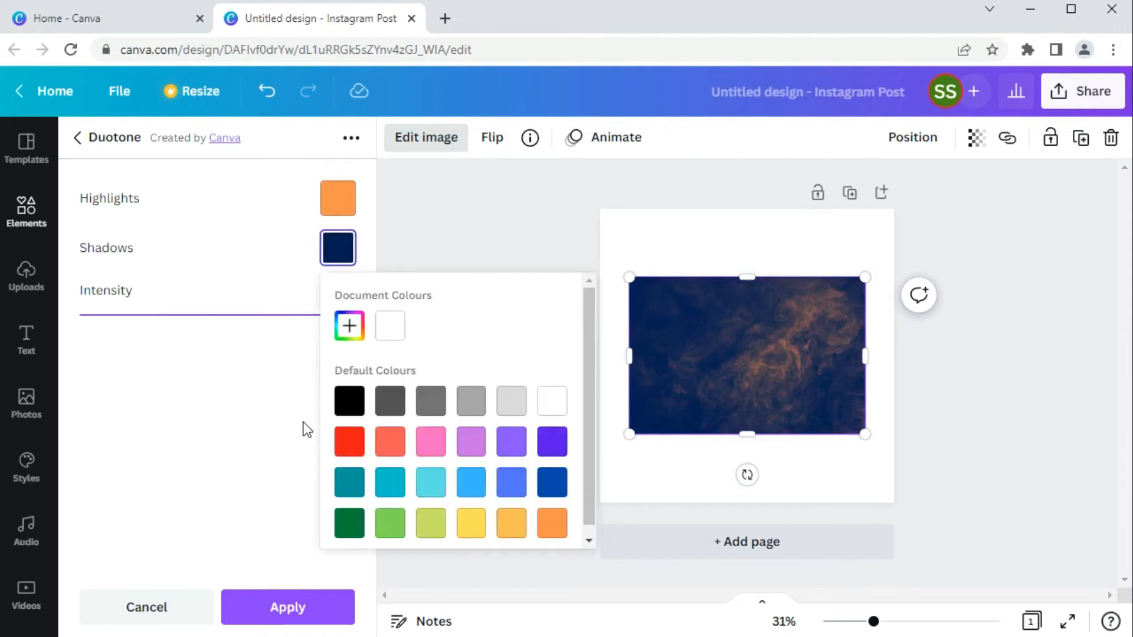
{"action": "left_click", "coordinate": [554, 446]}
{"action": "left_click", "coordinate": [213, 458]}
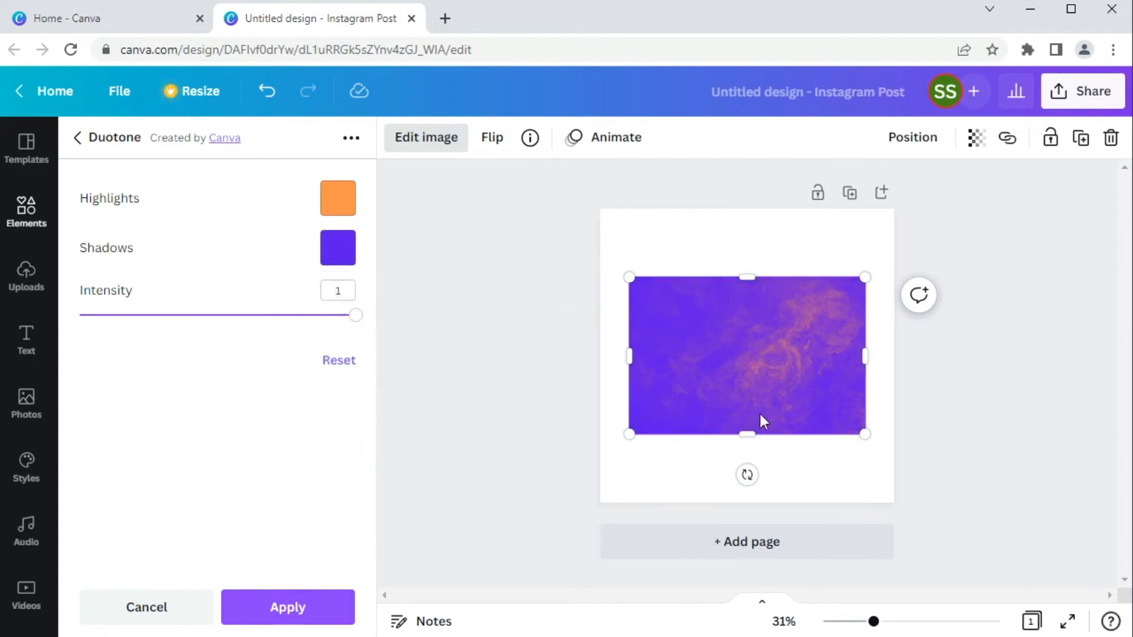
{"action": "left_click_drag", "start_coordinate": [355, 323], "coordinate": [239, 322]}
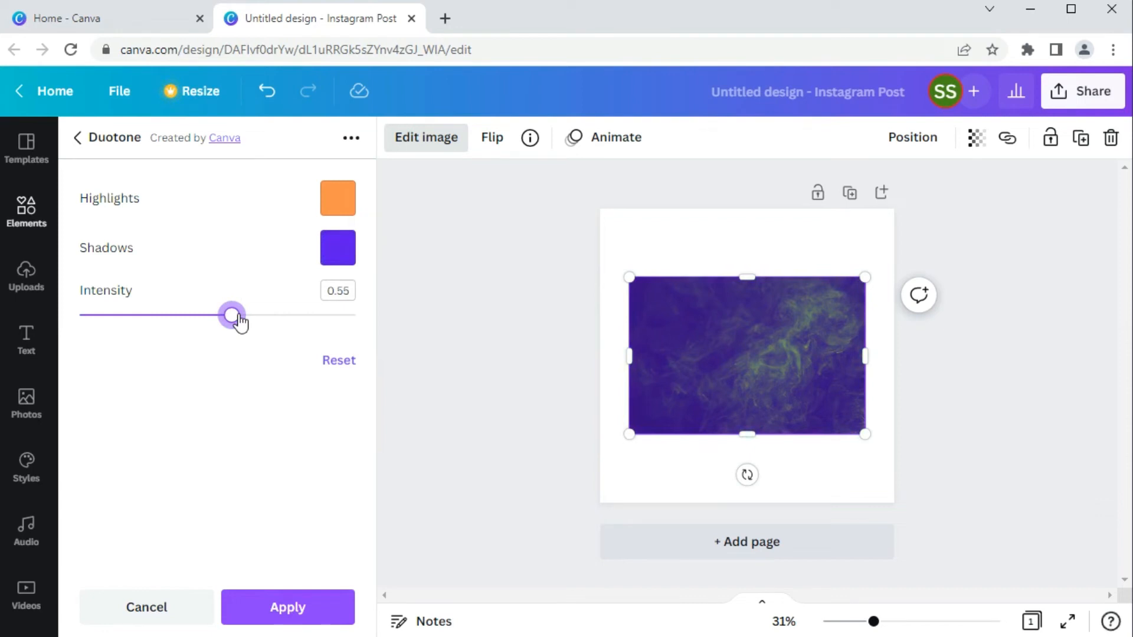
{"action": "left_click", "coordinate": [326, 612]}
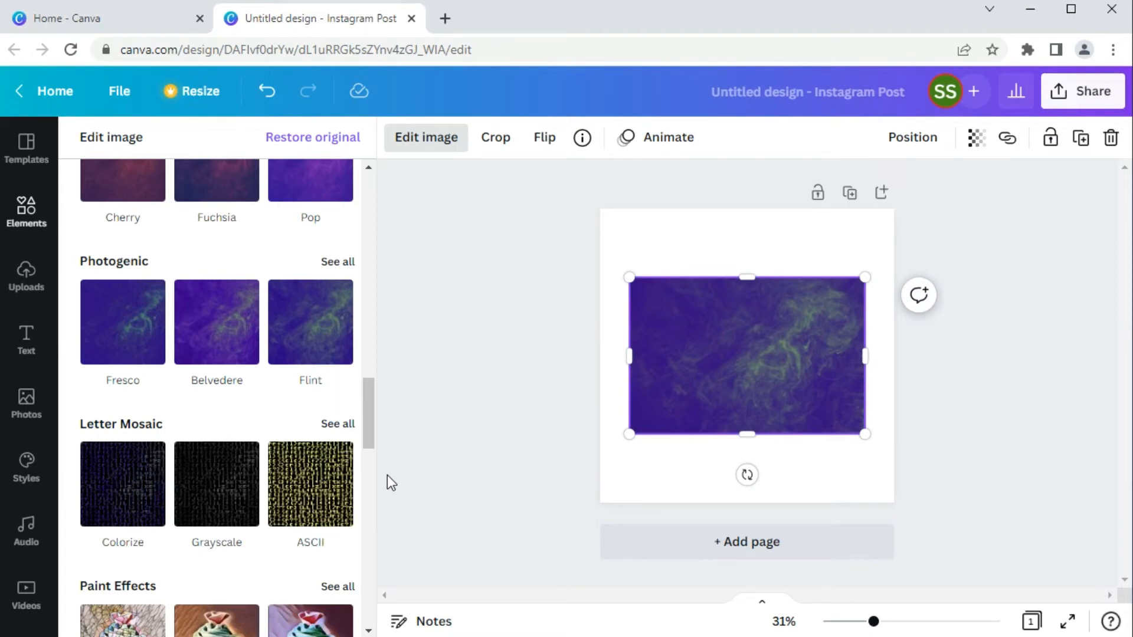
- Delete the smoke image from the page and search Elements for "diagonal geometric striped background", copied from the Notepad note
{"action": "key", "text": "Delete"}
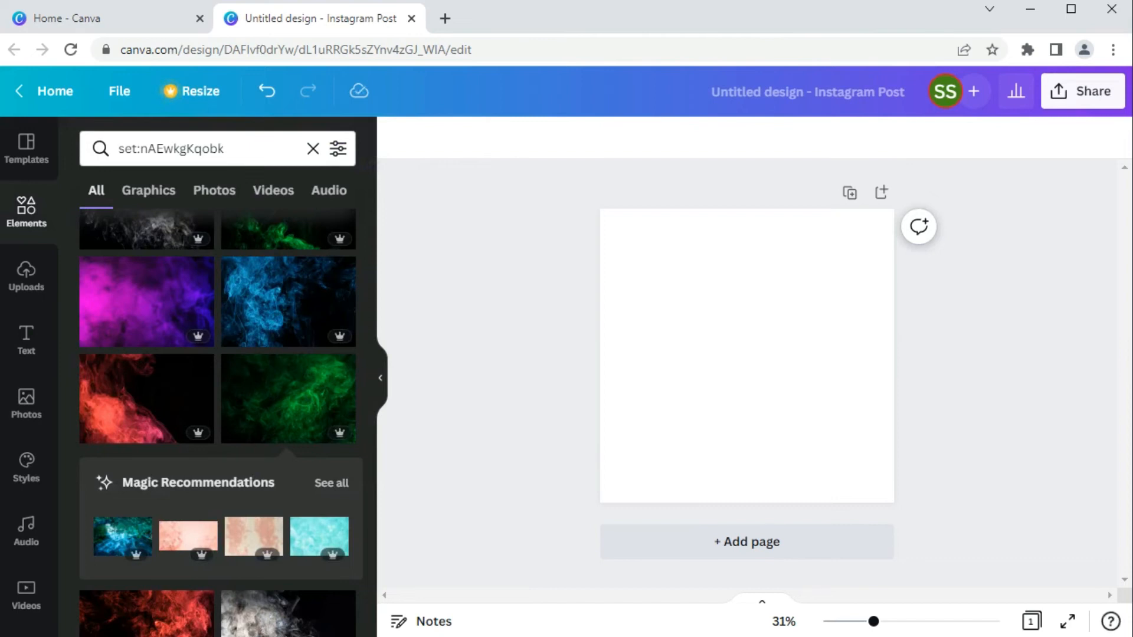
{"action": "mouse_move", "coordinate": [565, 635]}
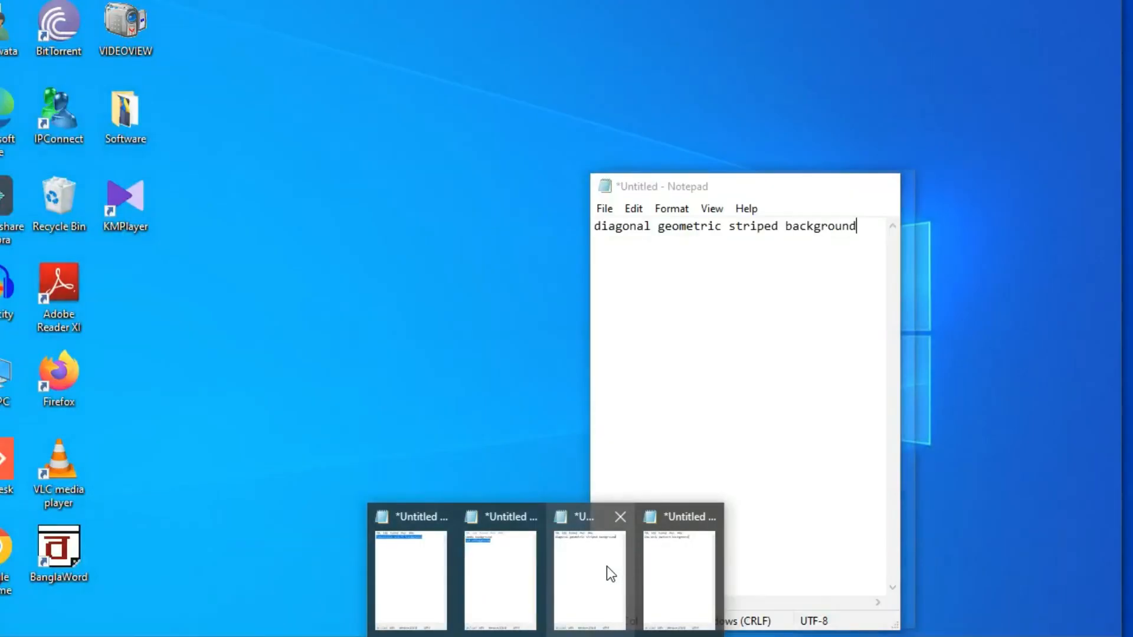
{"action": "left_click", "coordinate": [606, 565]}
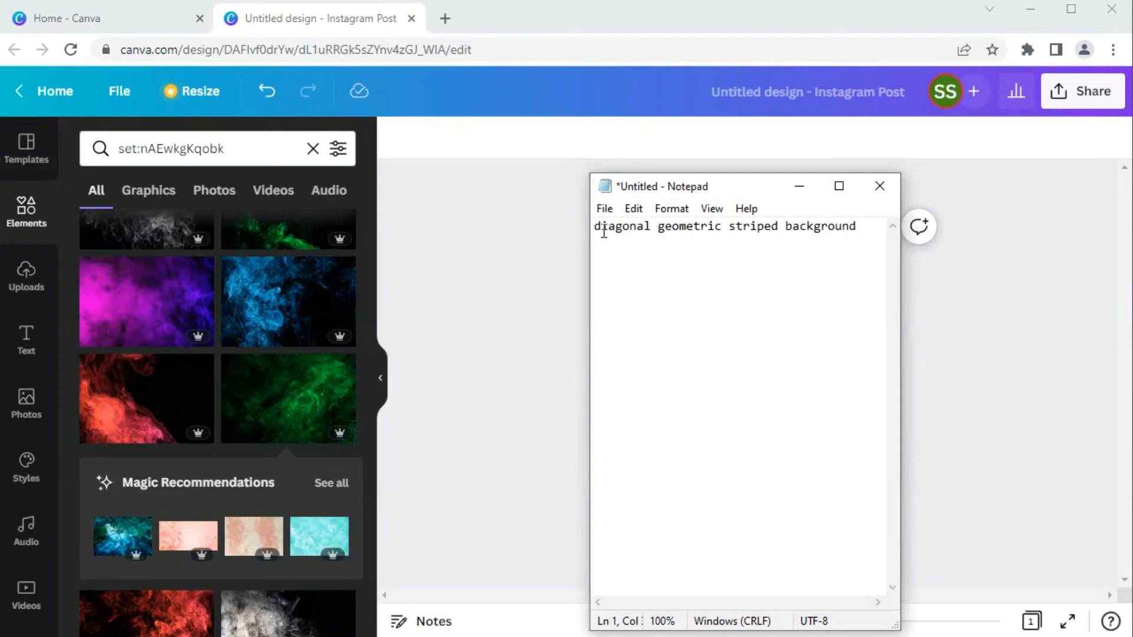
{"action": "left_click", "coordinate": [737, 230]}
{"action": "left_click_drag", "start_coordinate": [595, 229], "coordinate": [862, 226]}
{"action": "key", "text": "ctrl+c"}
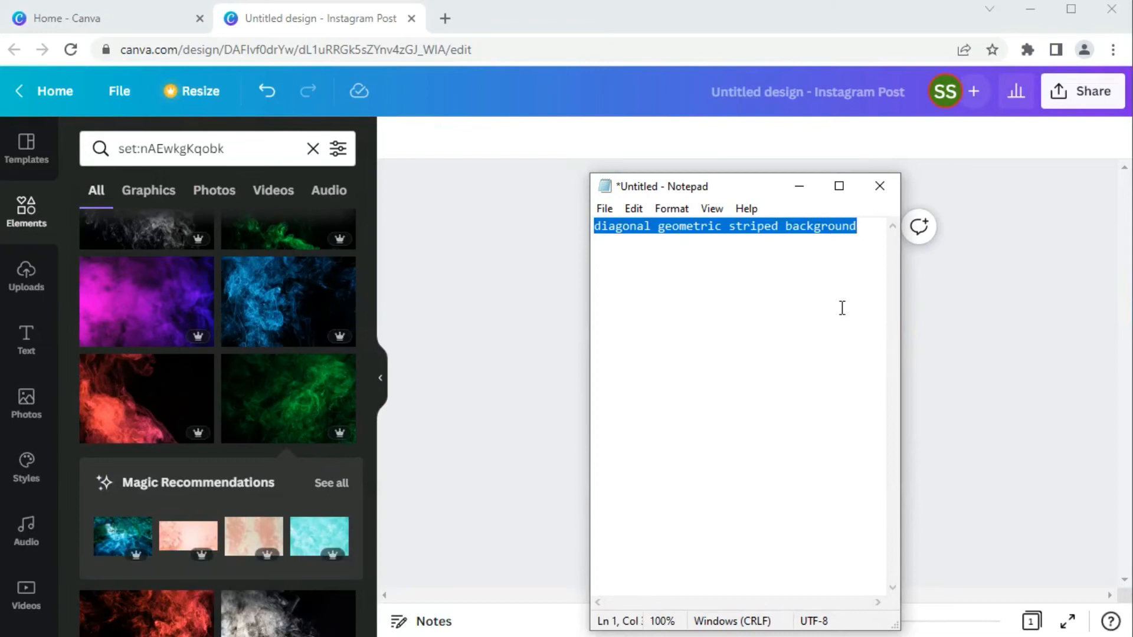
{"action": "left_click", "coordinate": [800, 186]}
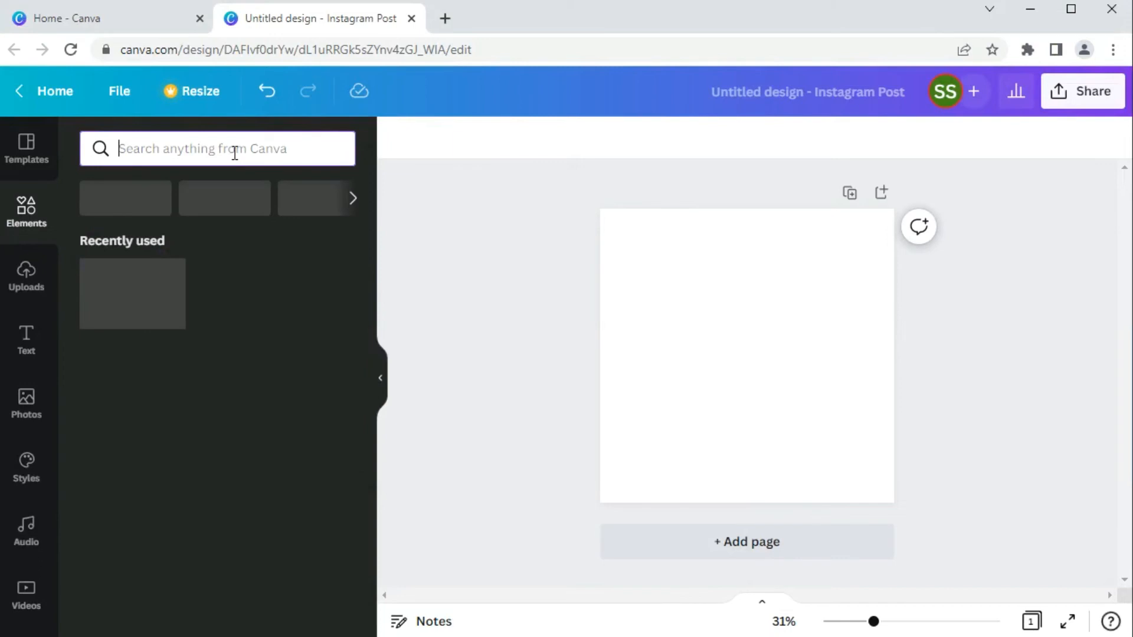
{"action": "key", "text": "ctrl+v"}
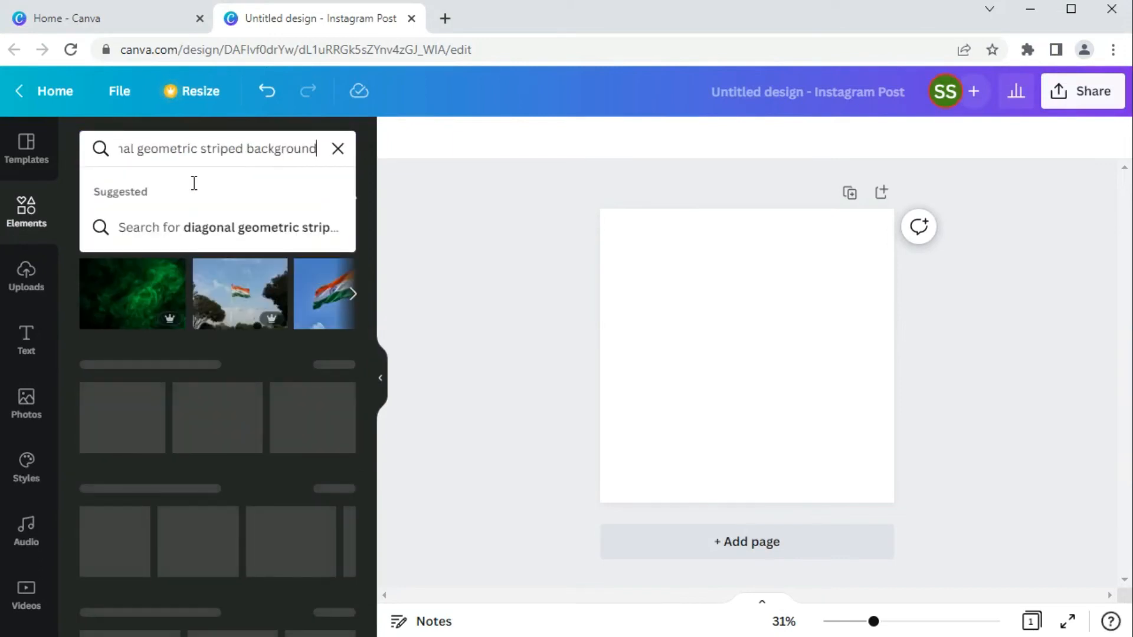
{"action": "key", "text": "Return"}
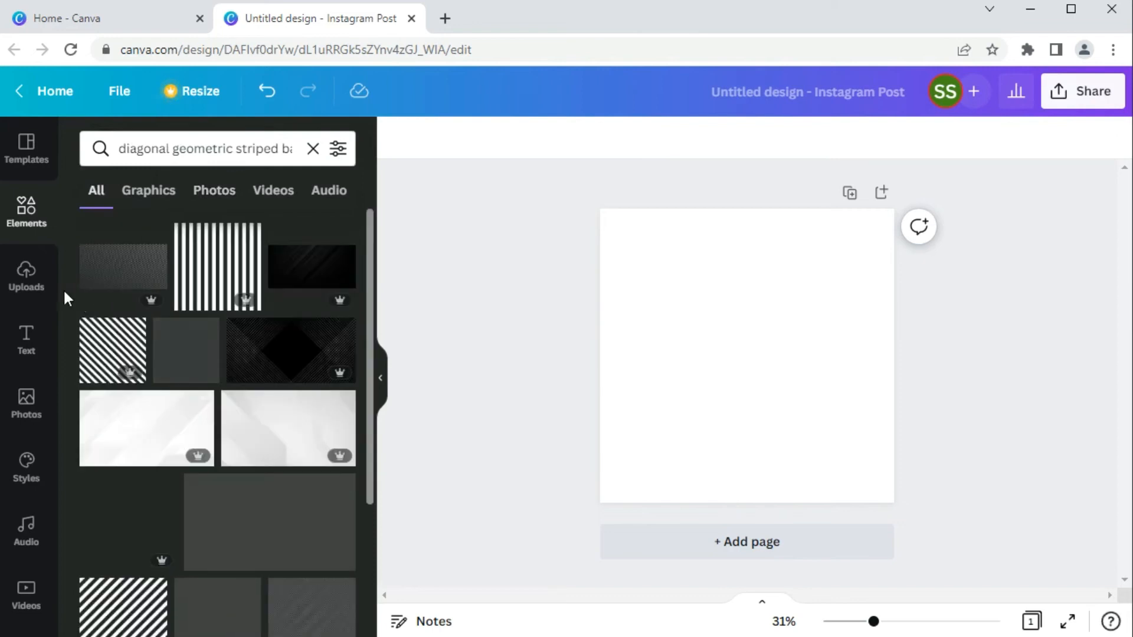
- Narrow the diagonal striped background results to photos and look through them
{"action": "scroll", "coordinate": [62, 288], "scroll_direction": "down", "scroll_amount": 2}
{"action": "scroll", "coordinate": [62, 288], "scroll_direction": "up", "scroll_amount": 2}
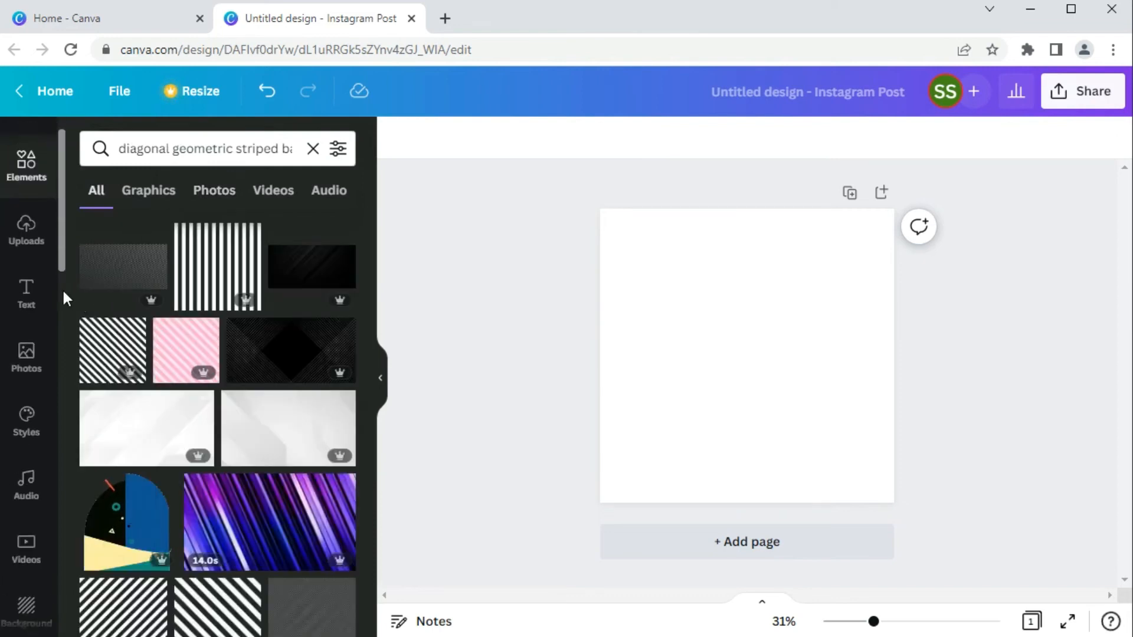
{"action": "left_click", "coordinate": [213, 193]}
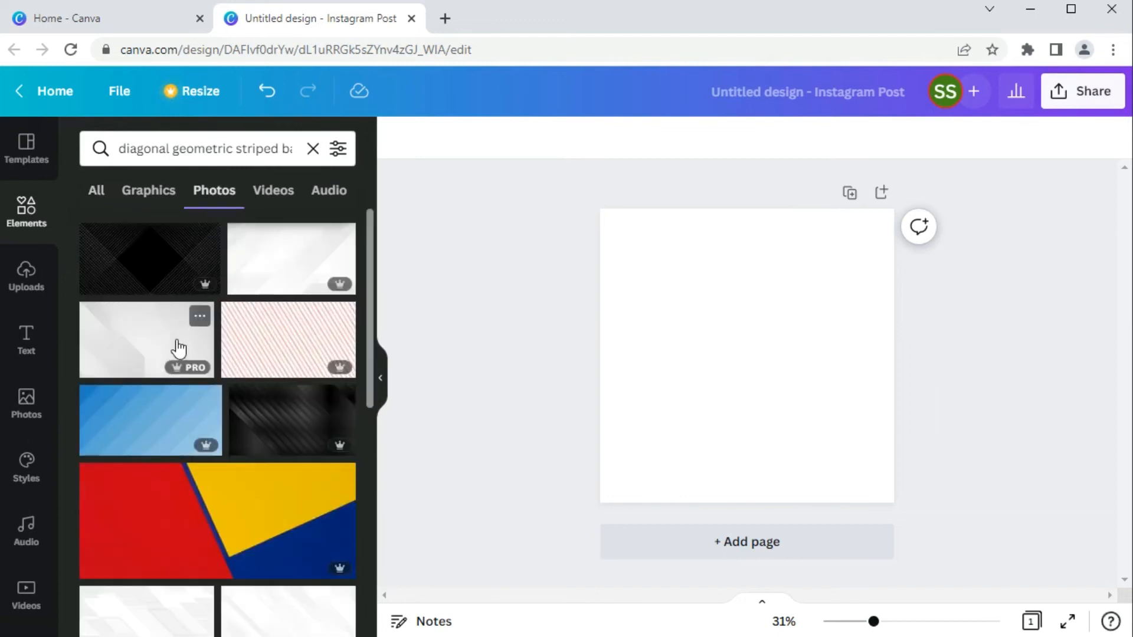
{"action": "scroll", "coordinate": [175, 348], "scroll_direction": "down", "scroll_amount": 2}
{"action": "scroll", "coordinate": [147, 430], "scroll_direction": "down", "scroll_amount": 2}
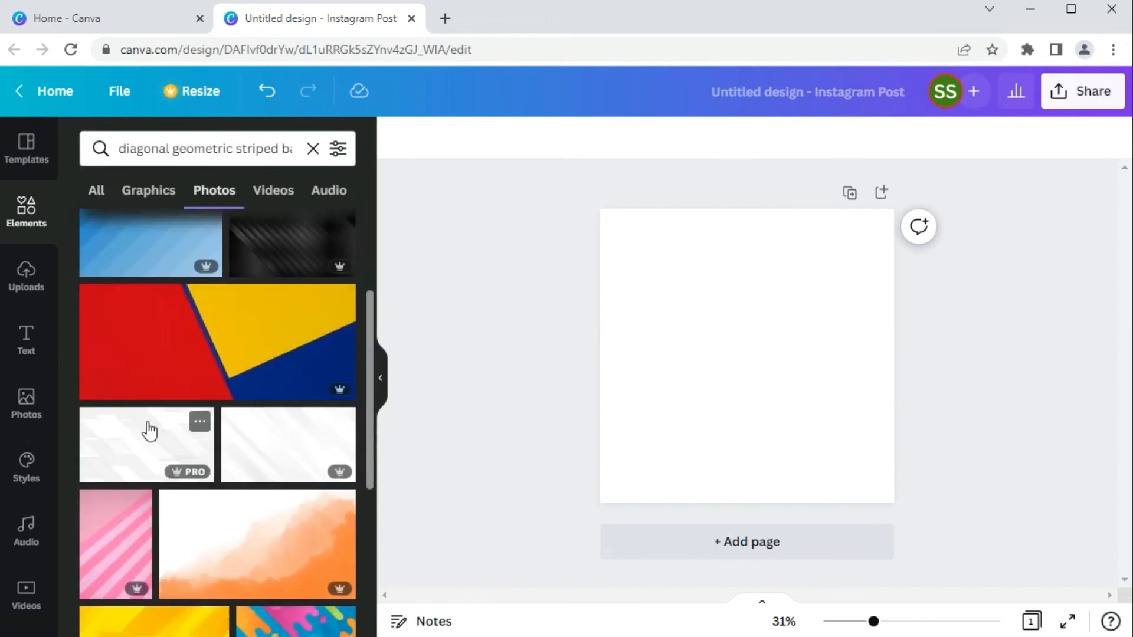
{"action": "scroll", "coordinate": [148, 431], "scroll_direction": "down", "scroll_amount": 2}
{"action": "scroll", "coordinate": [150, 430], "scroll_direction": "down", "scroll_amount": 2}
{"action": "scroll", "coordinate": [151, 432], "scroll_direction": "down", "scroll_amount": 2}
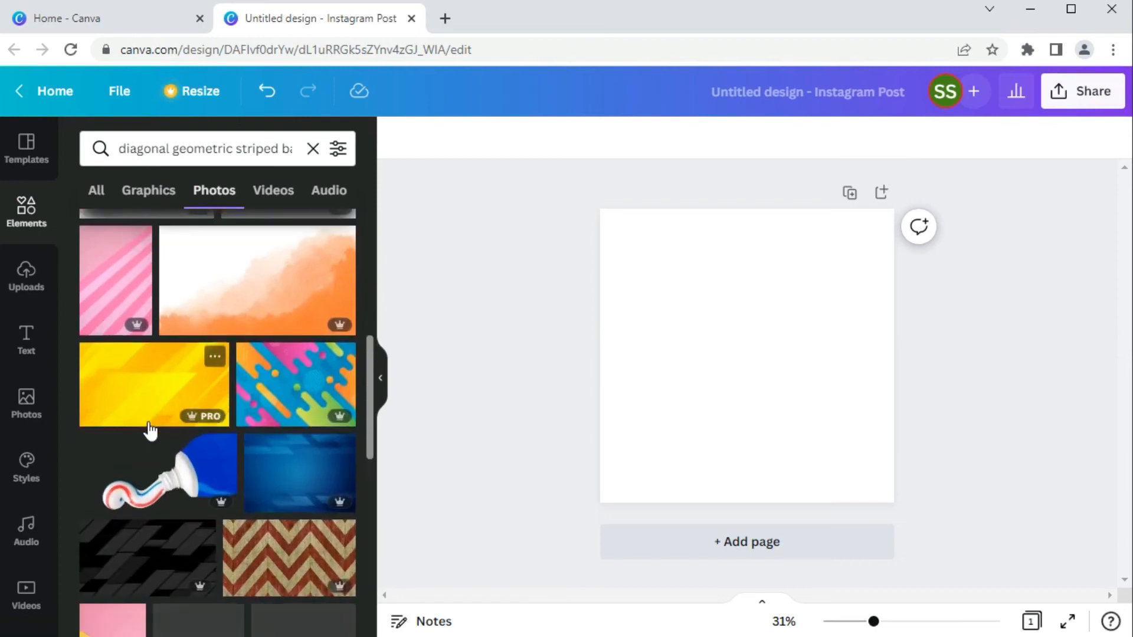
{"action": "scroll", "coordinate": [151, 433], "scroll_direction": "down", "scroll_amount": 2}
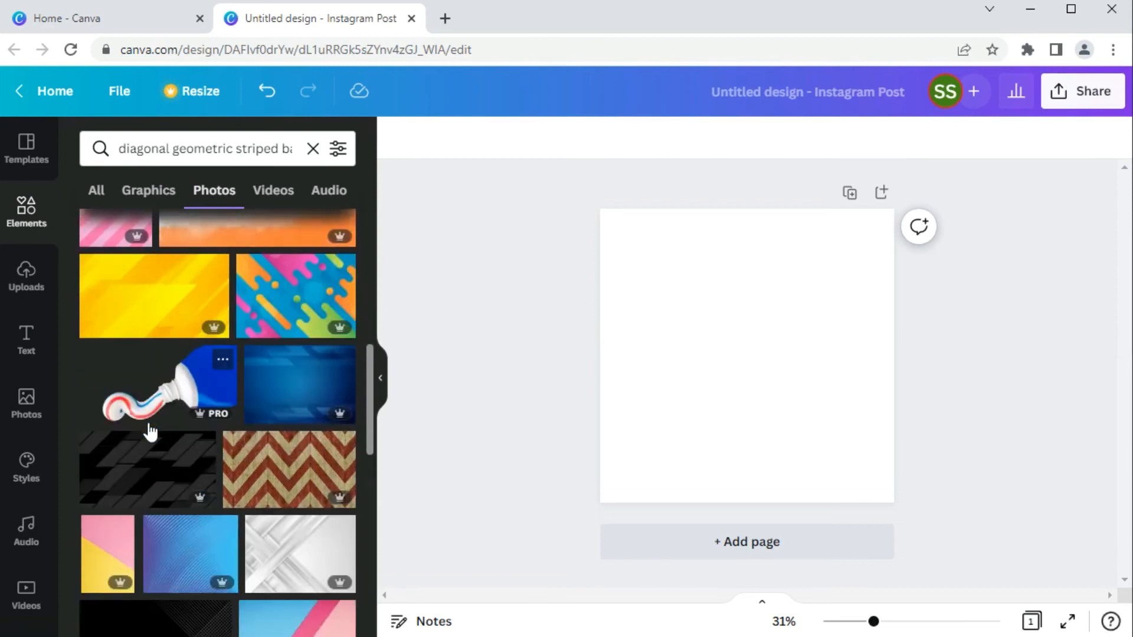
{"action": "scroll", "coordinate": [143, 430], "scroll_direction": "down", "scroll_amount": 3}
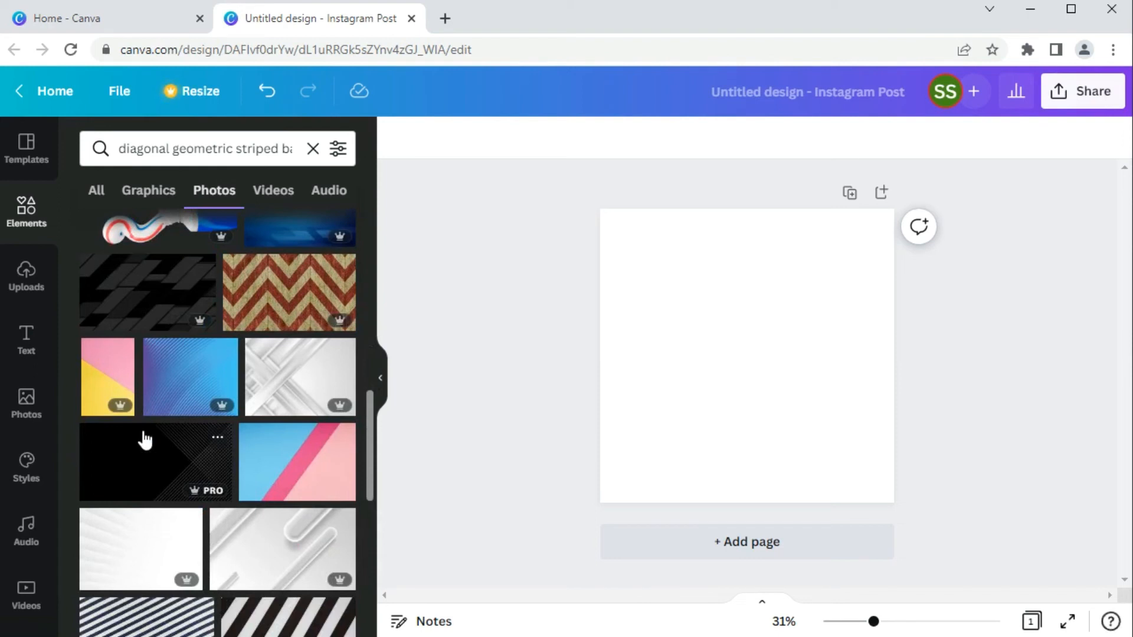
{"action": "scroll", "coordinate": [144, 439], "scroll_direction": "down", "scroll_amount": 3}
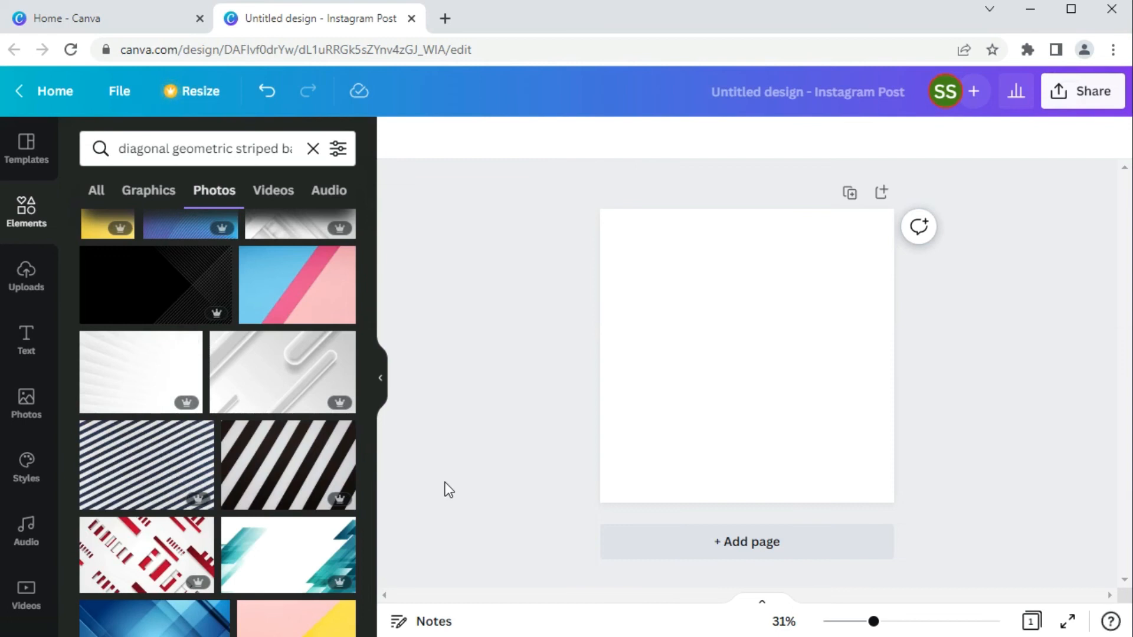
- Copy "low poly pattern background" from its Notepad note and search Canva's Elements for it
{"action": "mouse_move", "coordinate": [546, 636]}
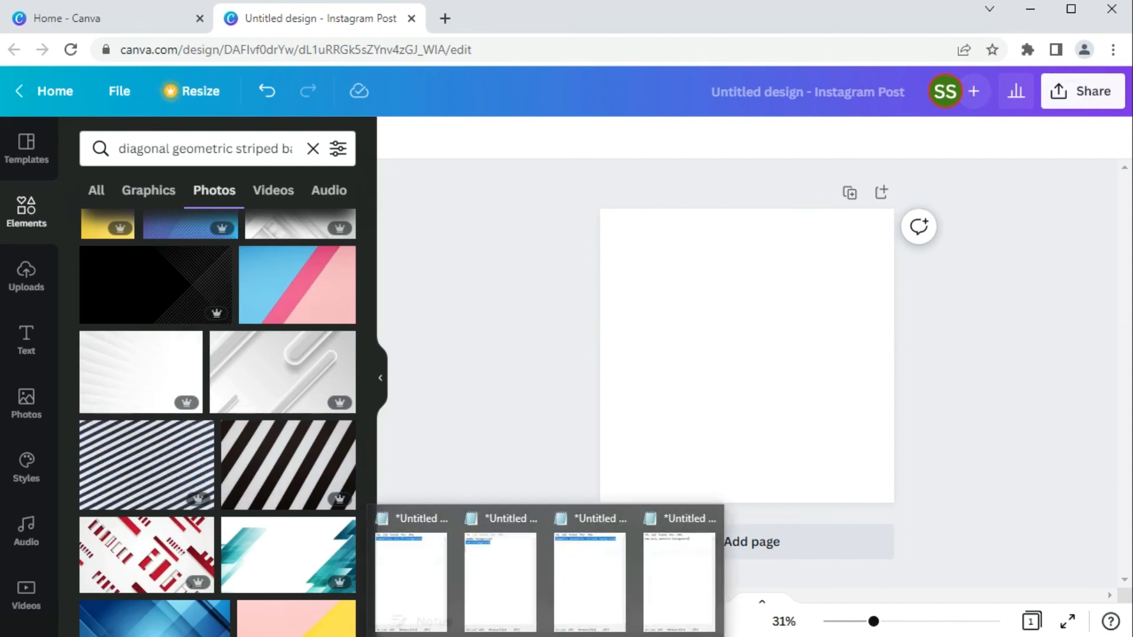
{"action": "left_click", "coordinate": [672, 594]}
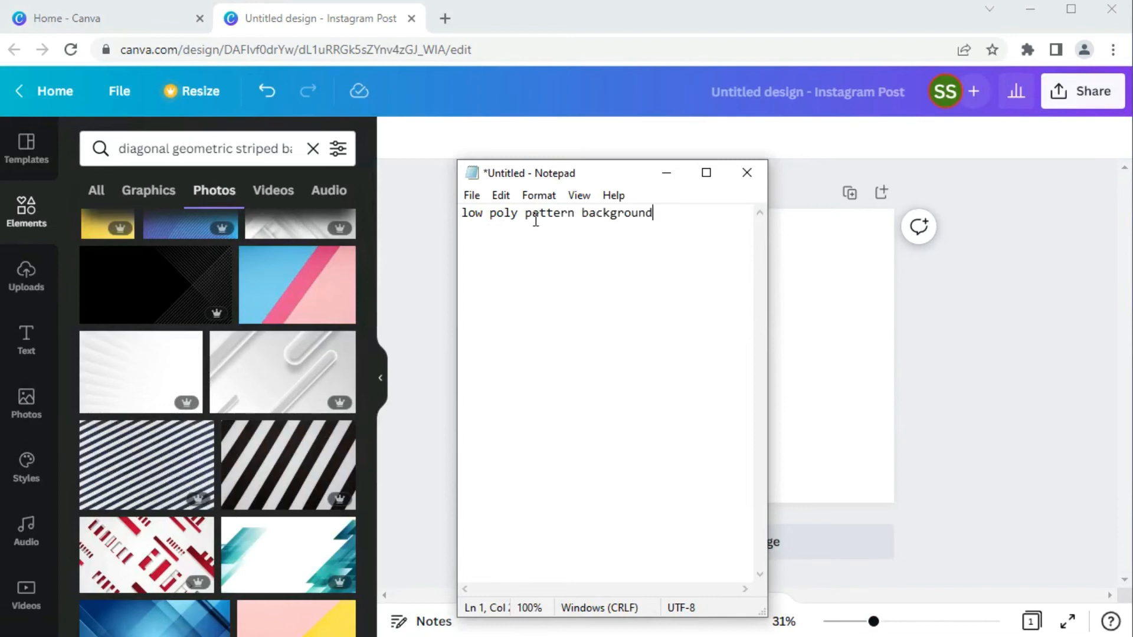
{"action": "left_click_drag", "start_coordinate": [462, 213], "coordinate": [659, 225]}
{"action": "key", "text": "ctrl+c"}
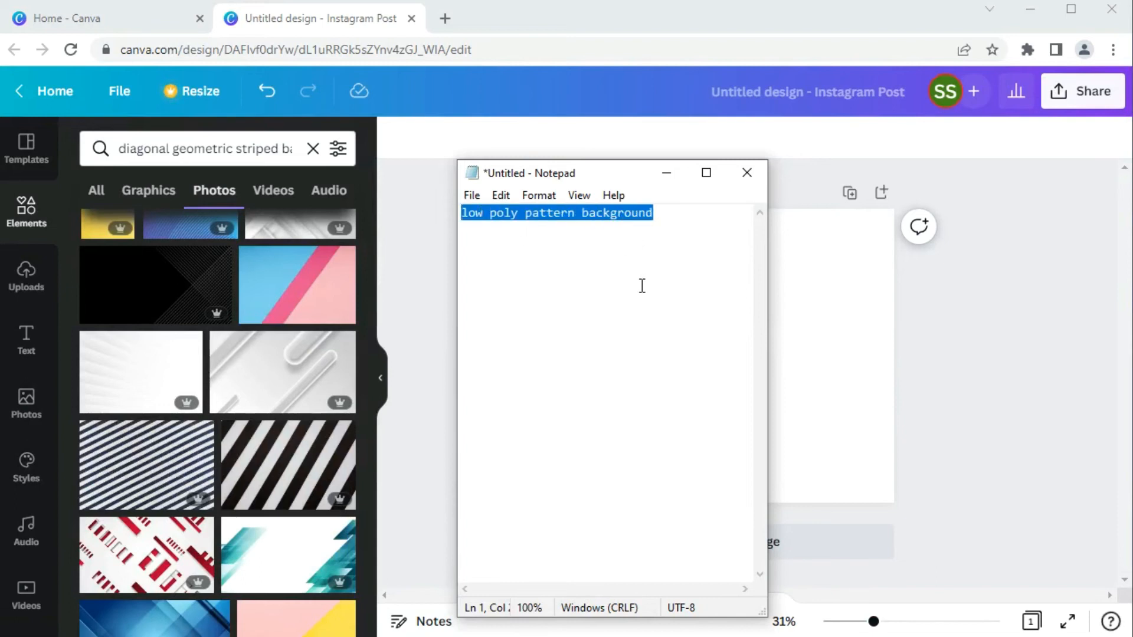
{"action": "left_click", "coordinate": [313, 152]}
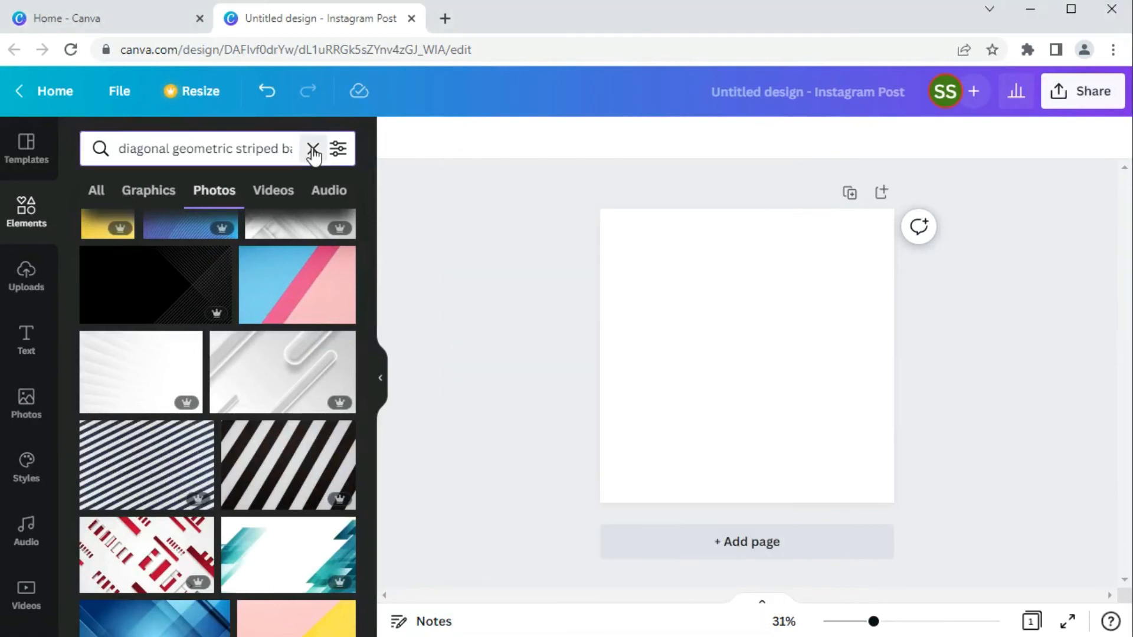
{"action": "left_click", "coordinate": [313, 152]}
{"action": "key", "text": "ctrl+v"}
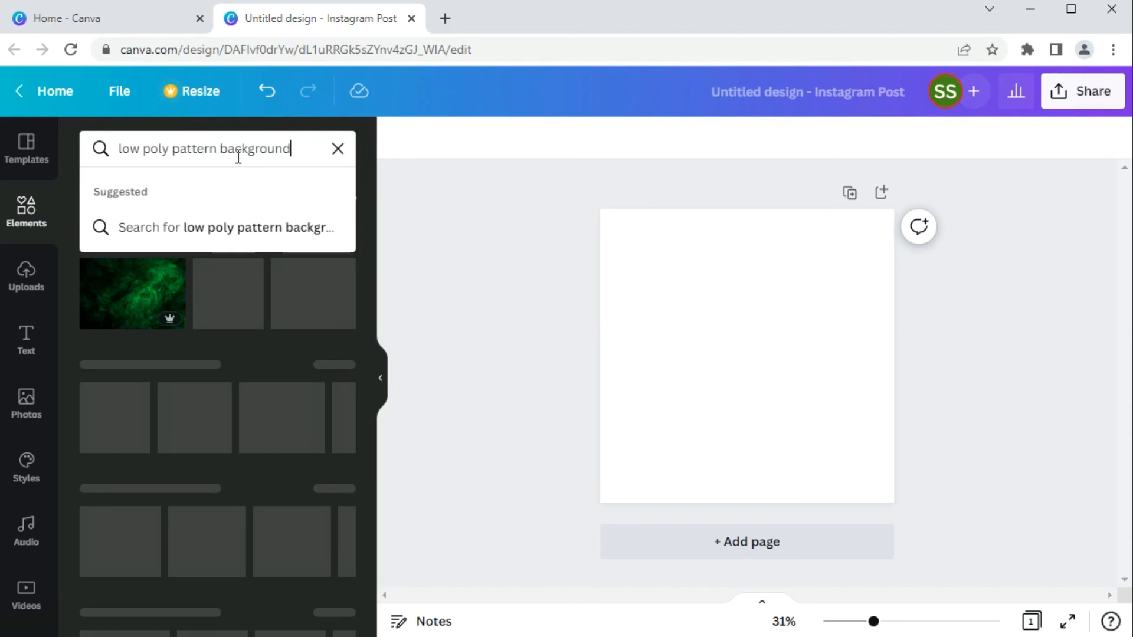
{"action": "key", "text": "Return"}
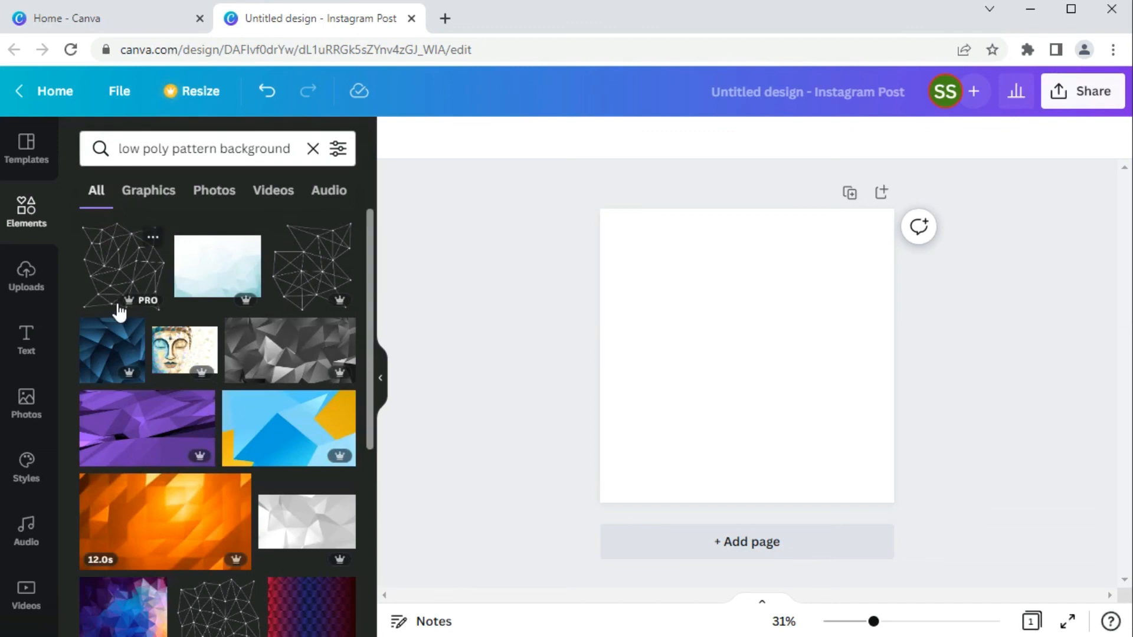
- Check the details of the first low poly graphic, and look through the photo results for low poly backgrounds
{"action": "left_click", "coordinate": [153, 238]}
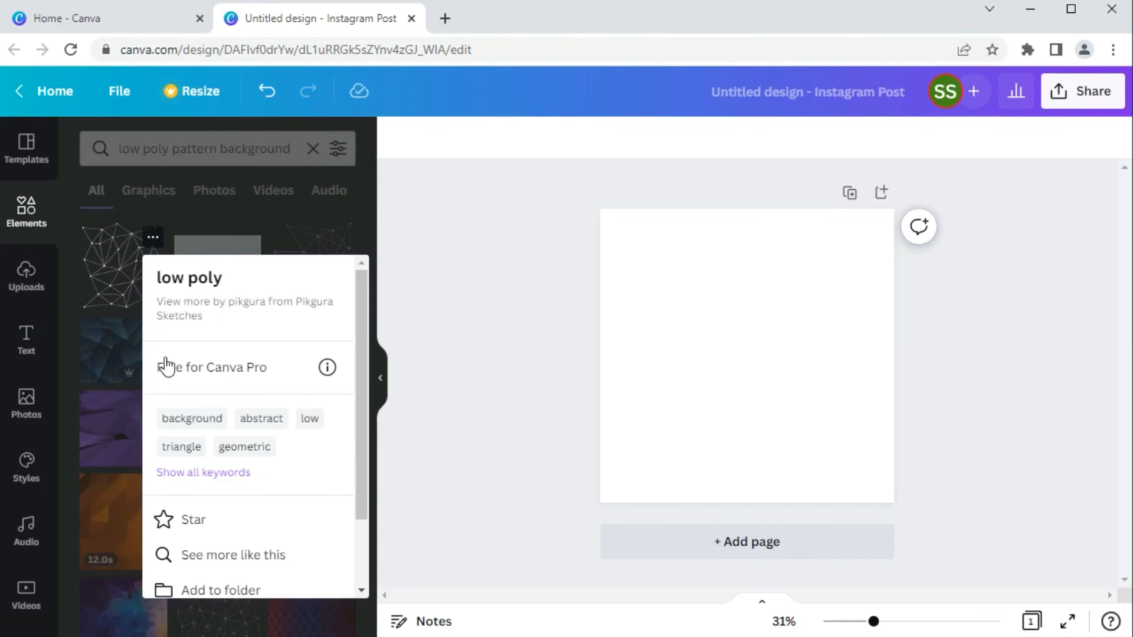
{"action": "left_click", "coordinate": [120, 298]}
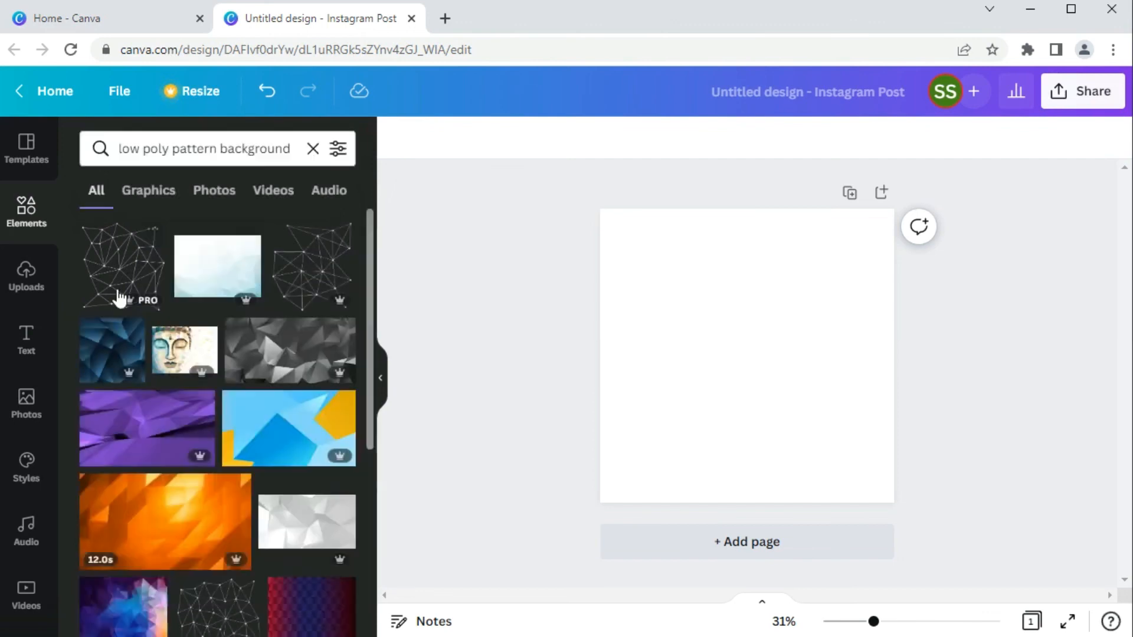
{"action": "left_click", "coordinate": [213, 191]}
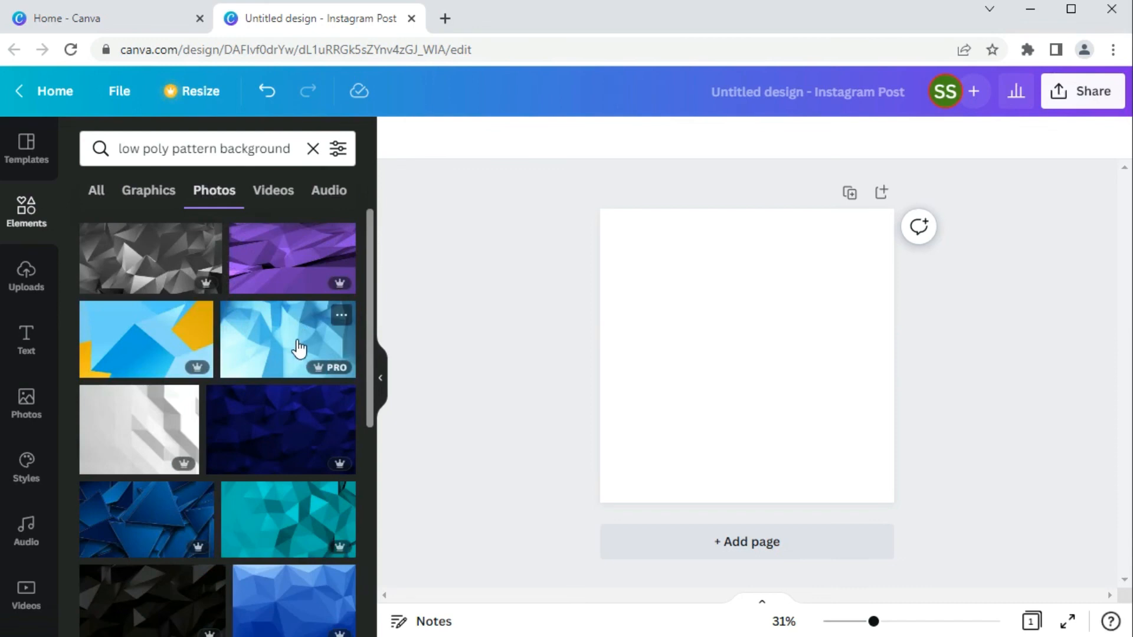
{"action": "scroll", "coordinate": [242, 528], "scroll_direction": "down", "scroll_amount": 3}
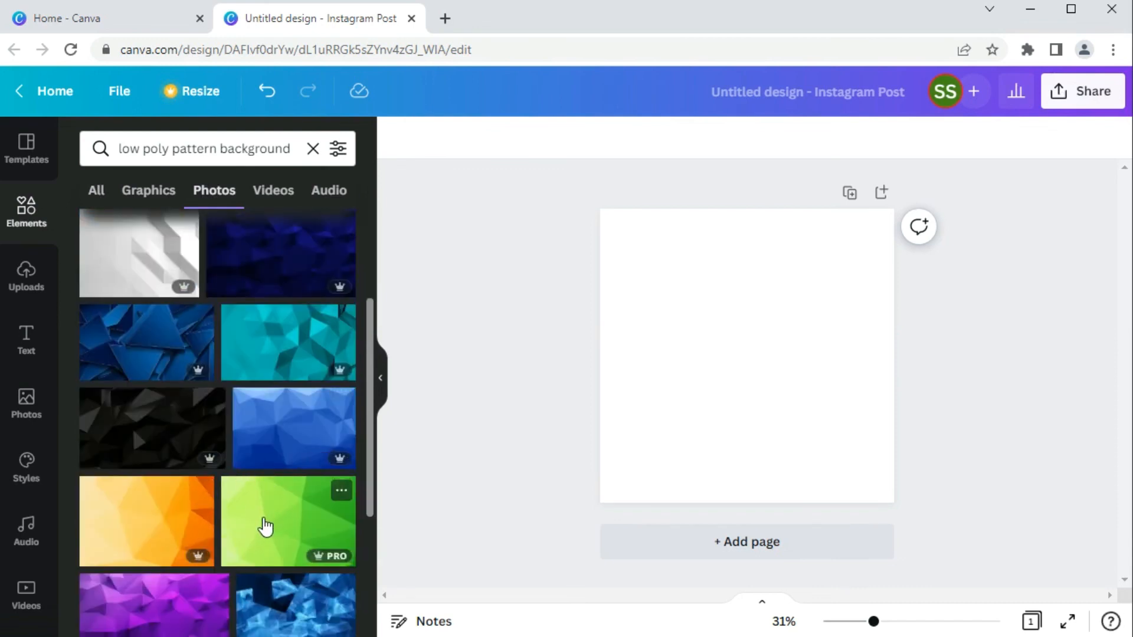
{"action": "scroll", "coordinate": [260, 528], "scroll_direction": "down", "scroll_amount": 2}
{"action": "scroll", "coordinate": [242, 528], "scroll_direction": "down", "scroll_amount": 2}
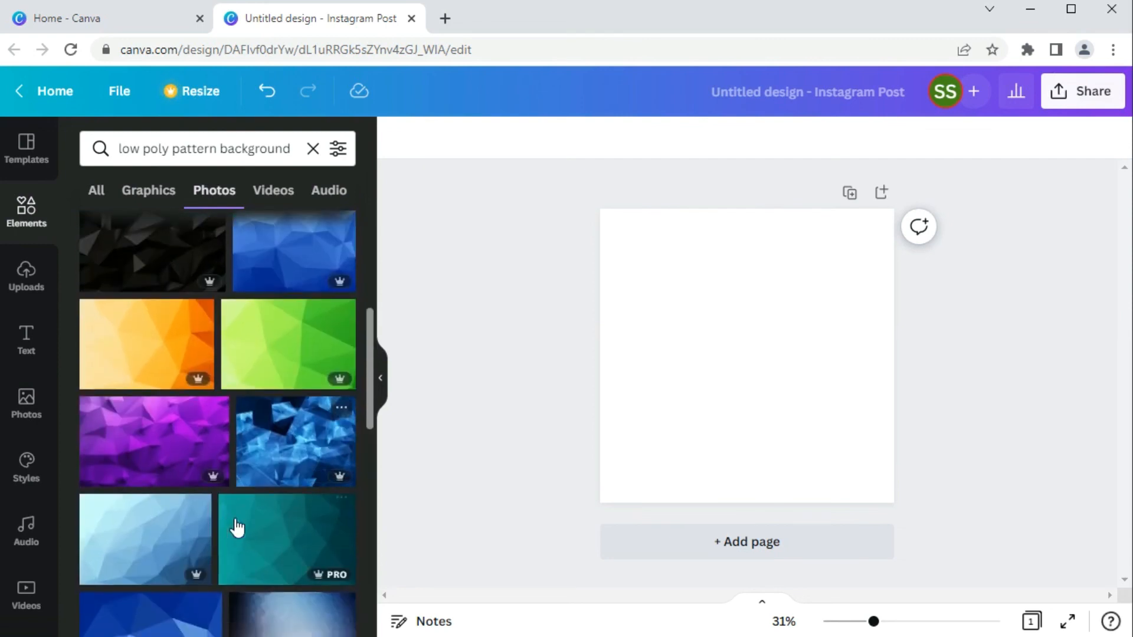
{"action": "scroll", "coordinate": [225, 525], "scroll_direction": "down", "scroll_amount": 2}
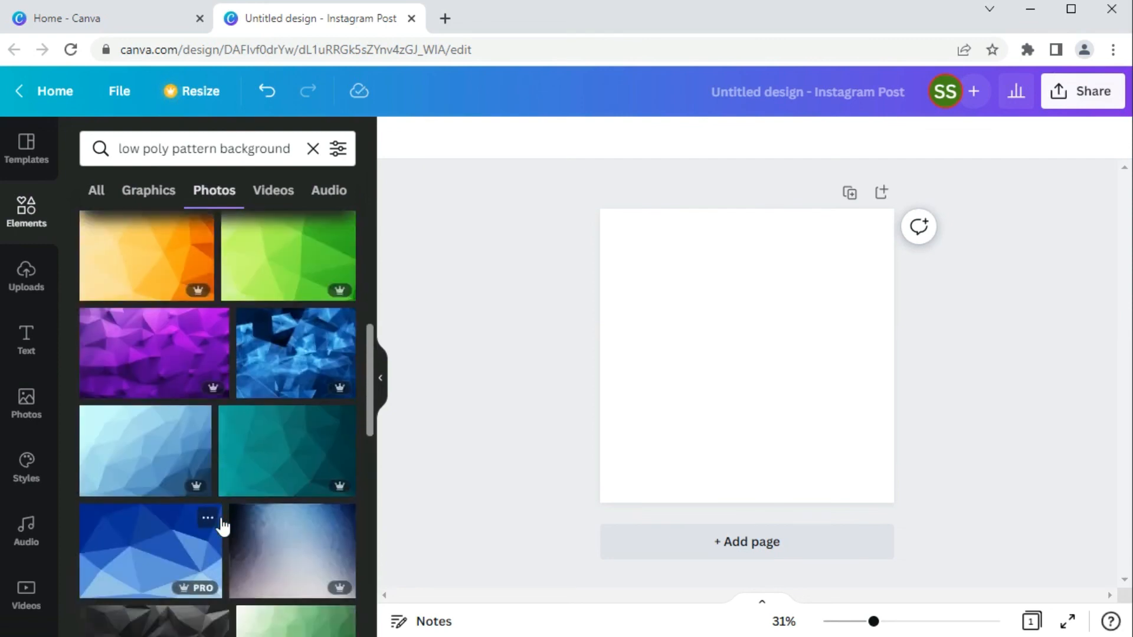